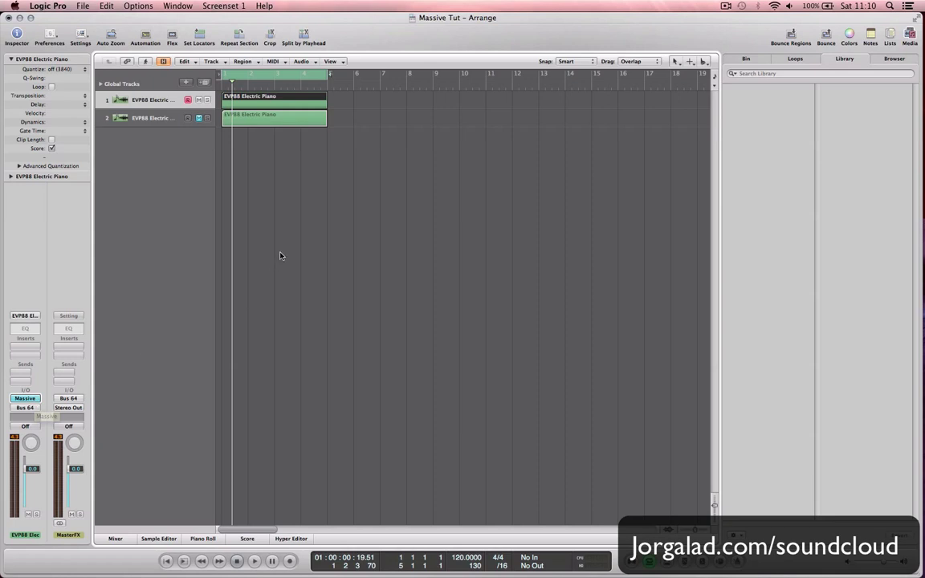
- Play the arrangement from the start, then open track 1's Massive with the JUST FILTERS patch
key("Return")
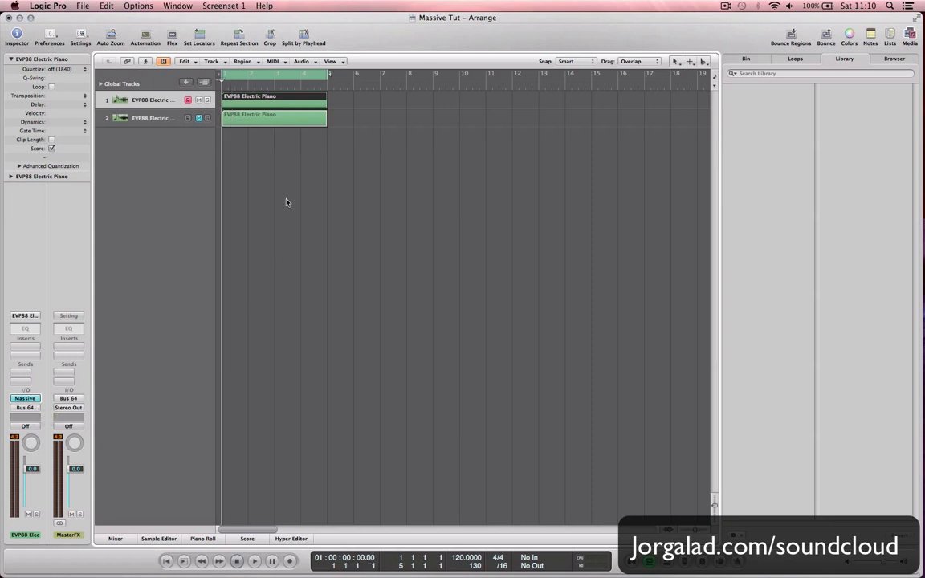
key("space")
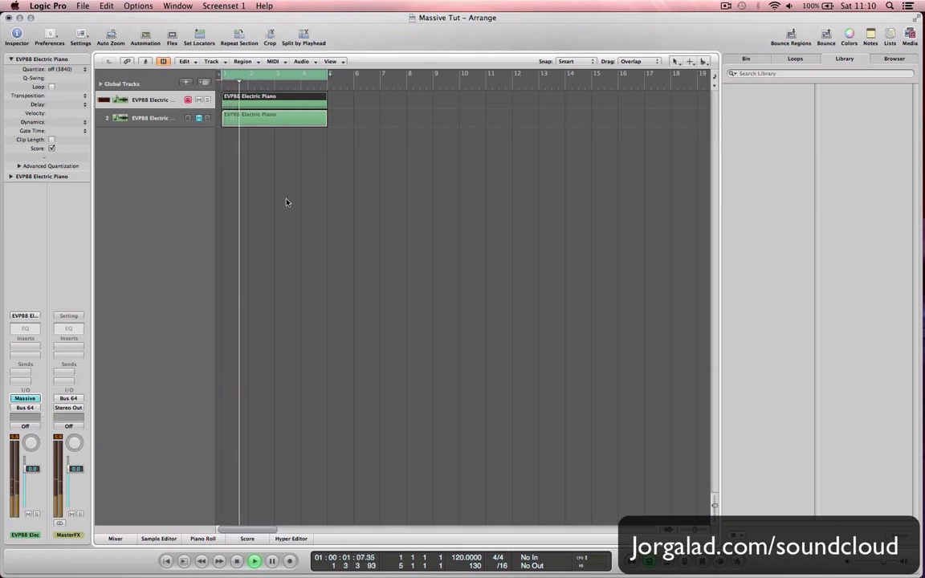
key("XF86AudioRaiseVolume")
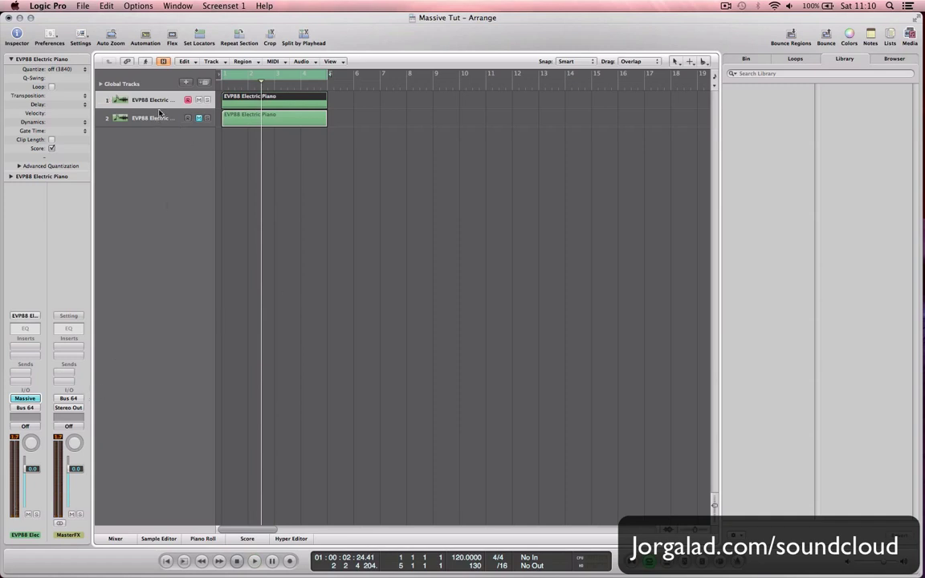
left_click(31, 399)
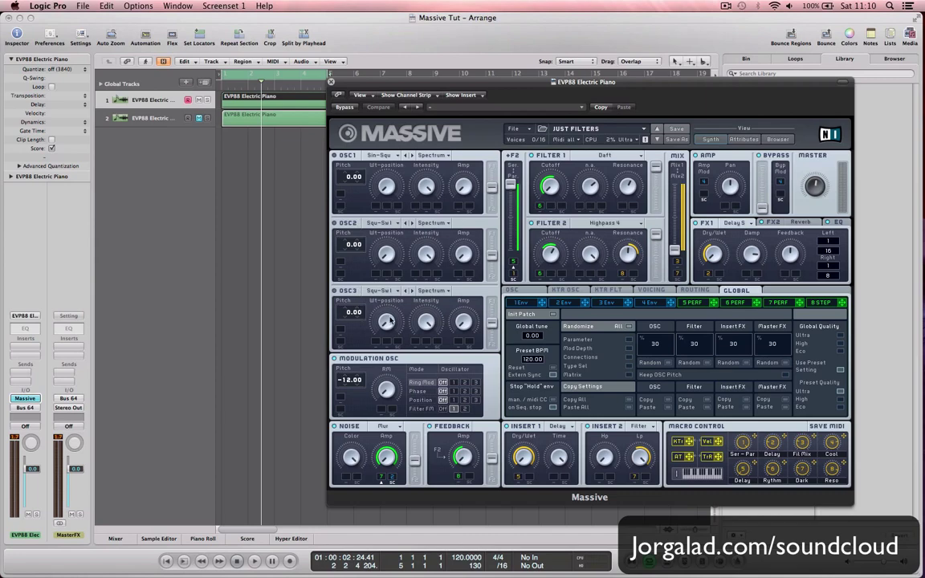
left_click_drag(473, 95, 417, 51)
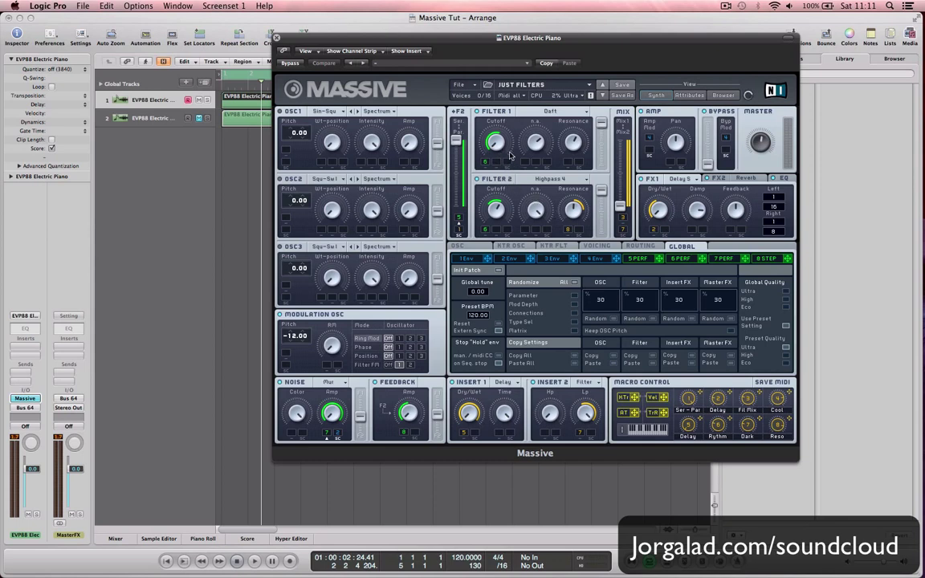
- Open the blank Untitled Sound Massive on Electric Piano track 2 and route OSC1 fully to Filter 1
left_click(278, 38)
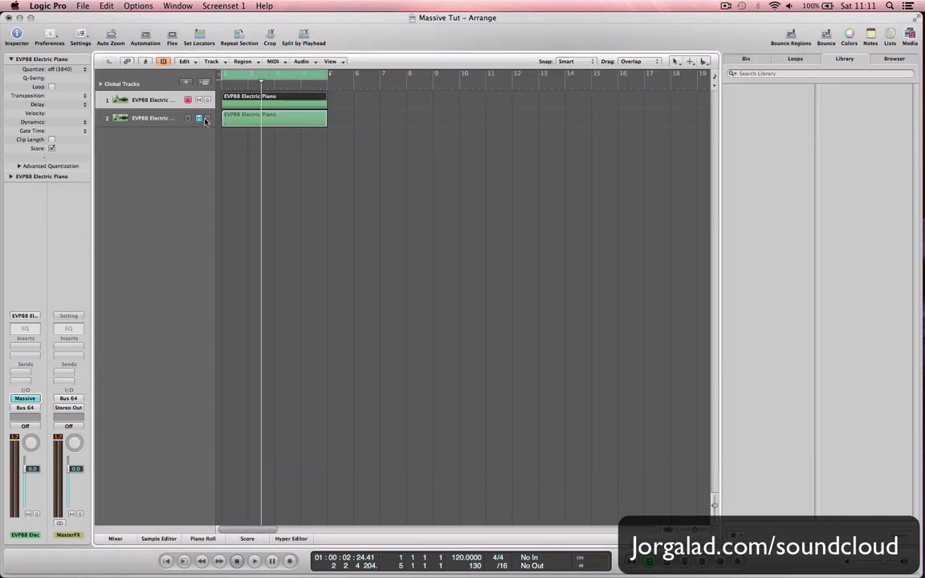
left_click(156, 119)
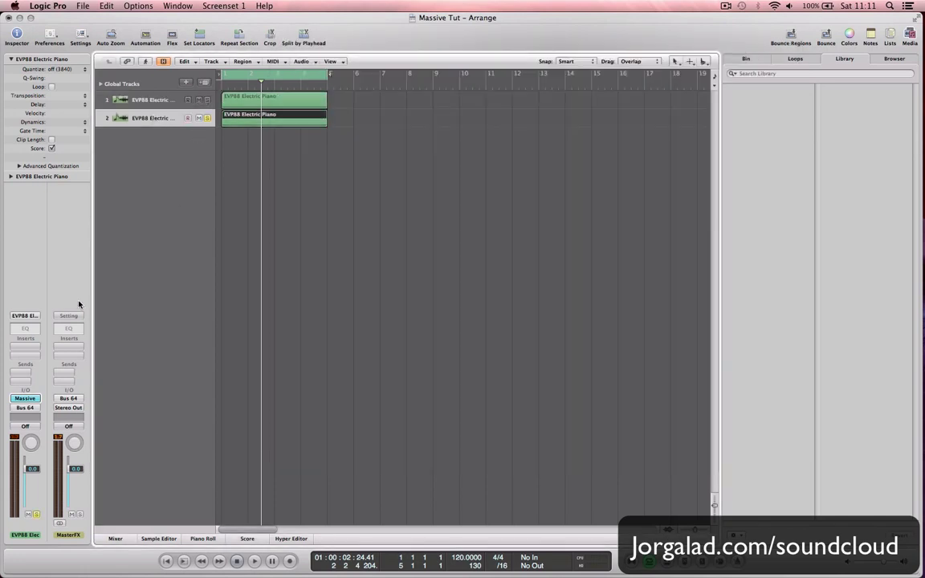
left_click(35, 400)
left_click_drag(367, 151, 374, 86)
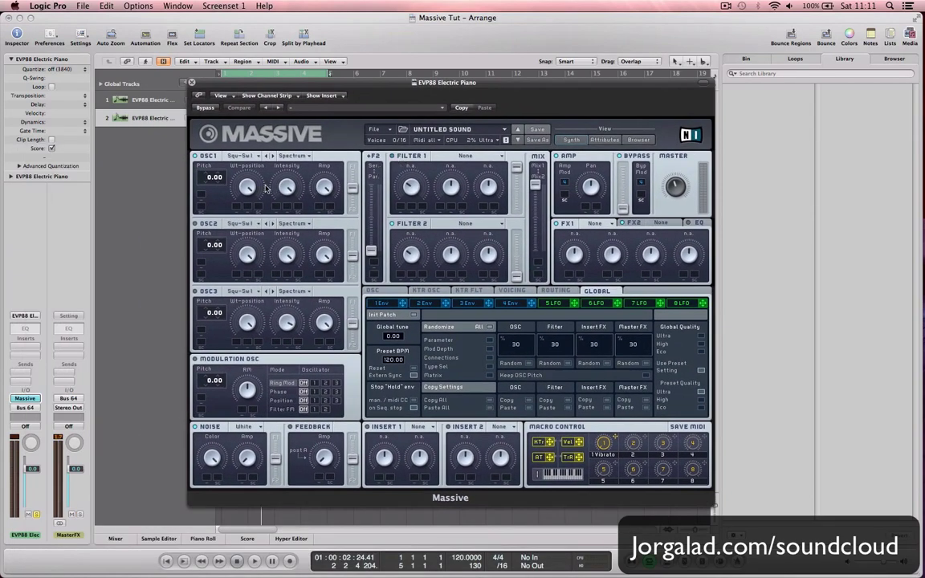
left_click_drag(252, 81, 313, 125)
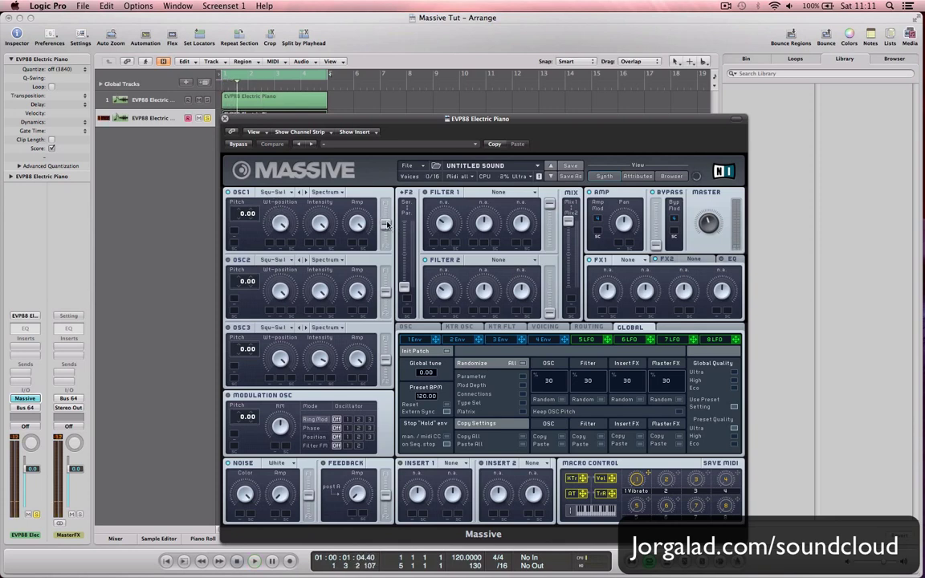
left_click_drag(387, 225, 382, 181)
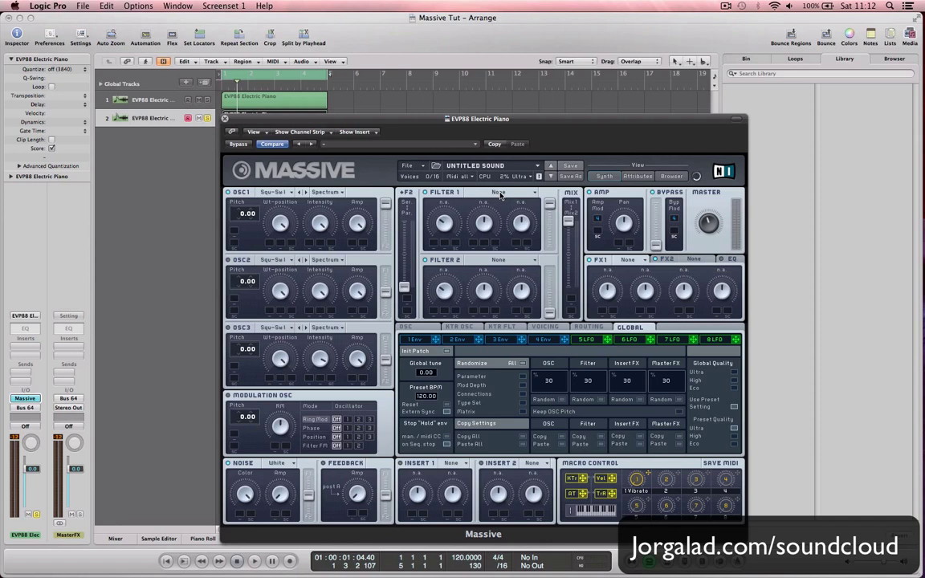
- Set Filter 1 to the Daft type and play the track to hear it
left_click(499, 193)
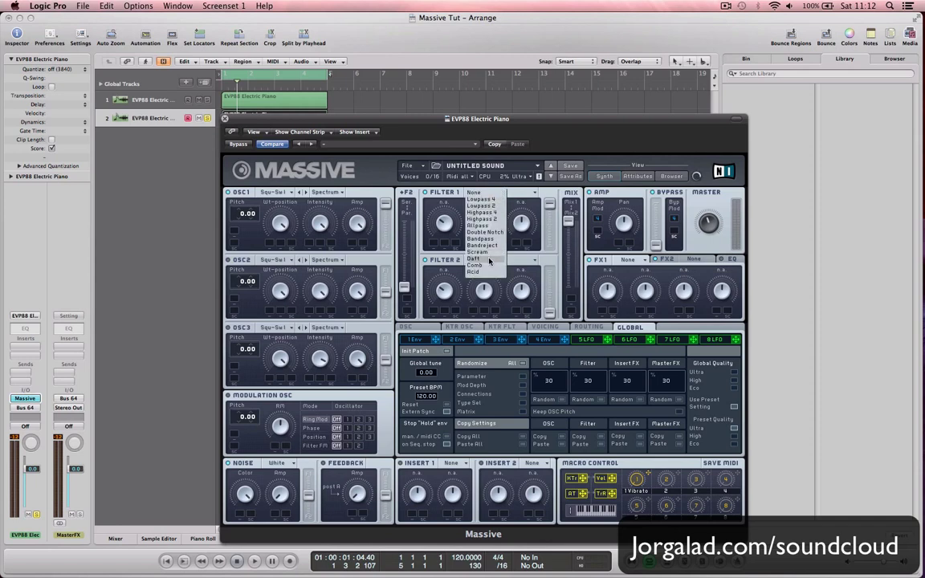
left_click(489, 259)
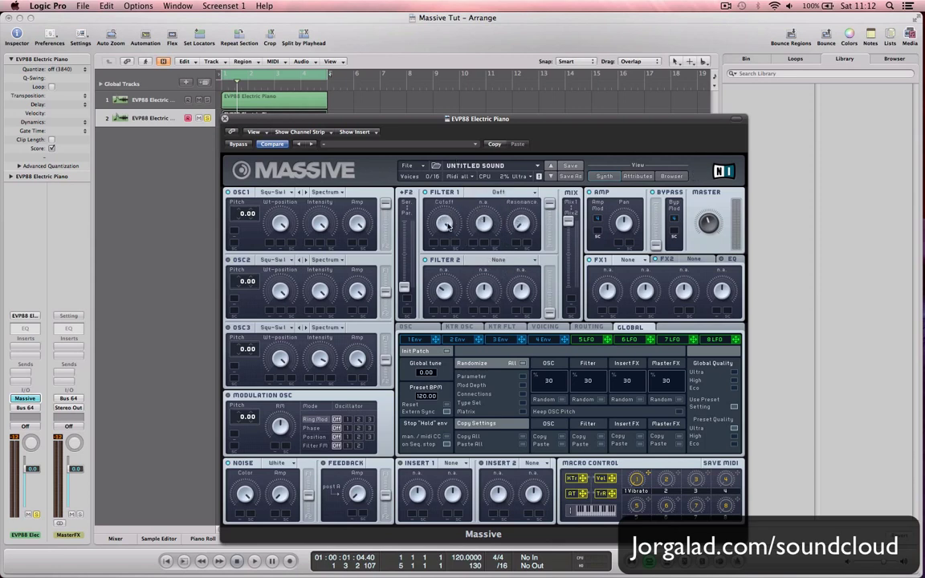
key("space")
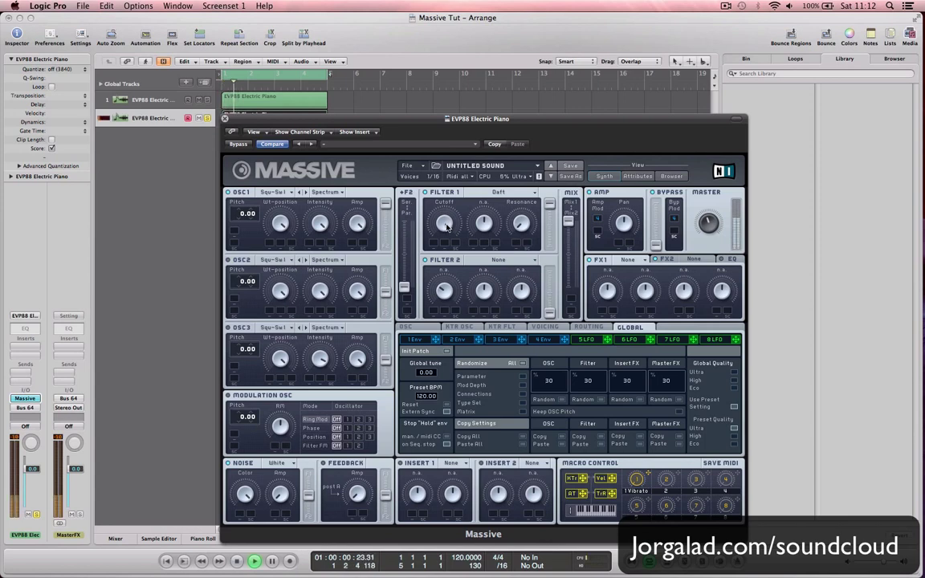
key("space")
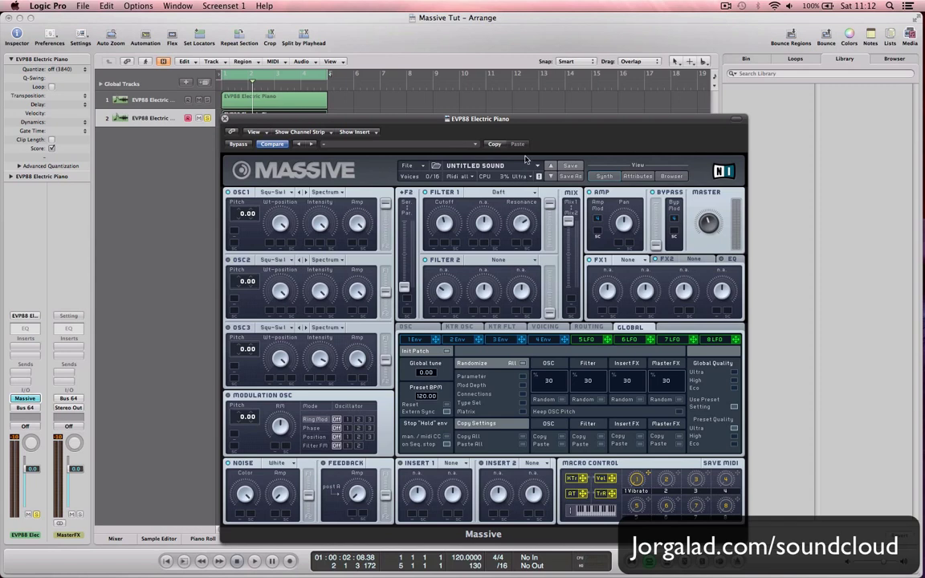
key("space")
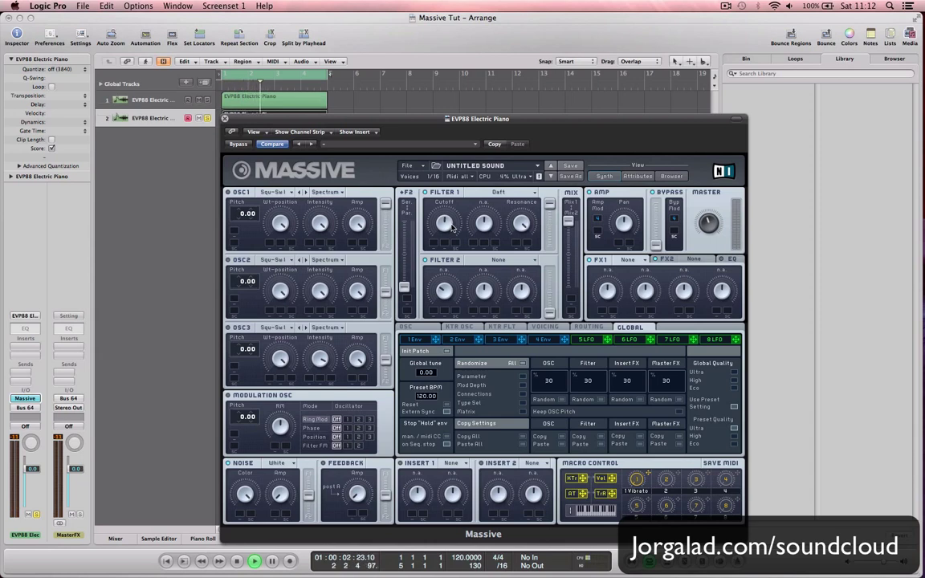
- Make modulator 8 a 1/16-synced Performer with a flattened curve and assign it to OSC1 Amp
key("space")
left_click(588, 341)
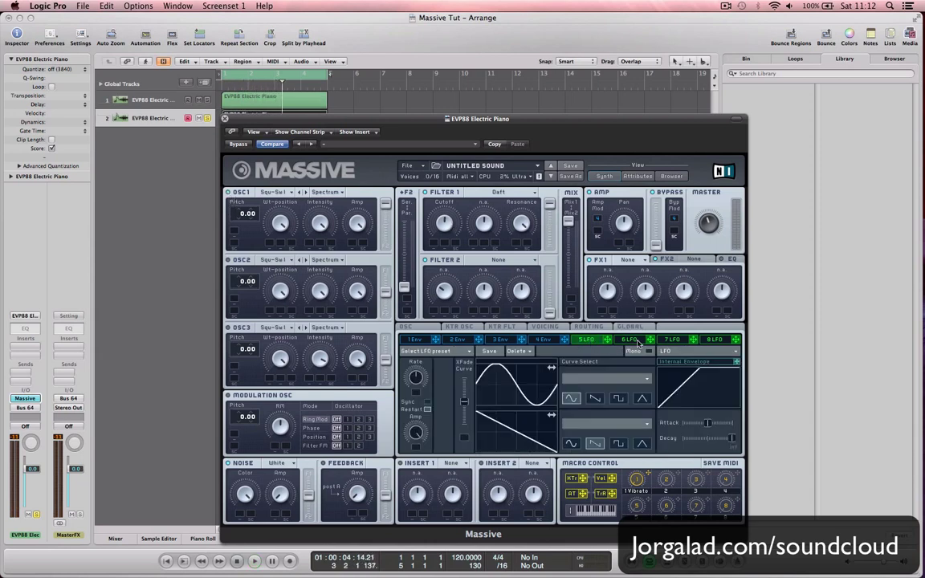
left_click(736, 353)
left_click(673, 356)
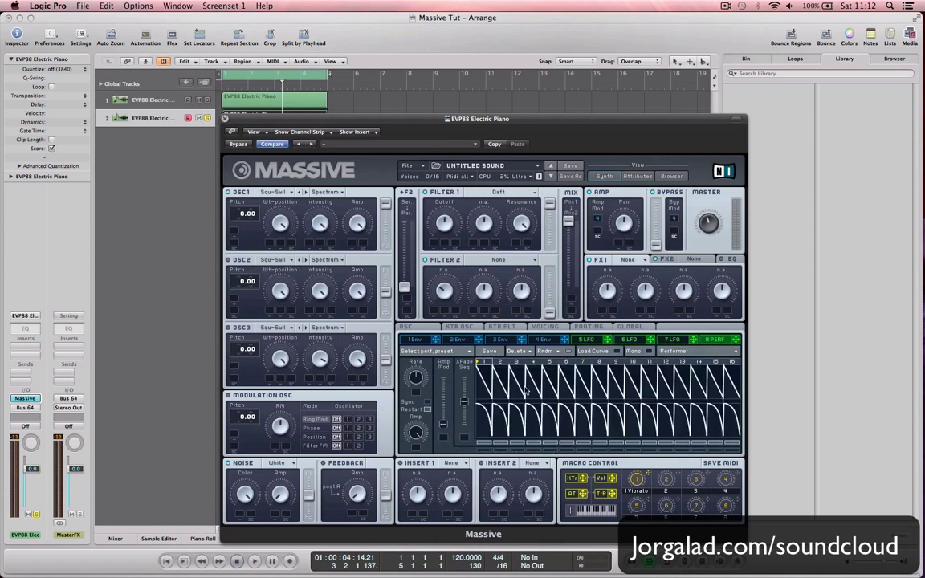
mouse_move(498, 397)
left_mouse_down()
mouse_move(581, 409)
mouse_move(754, 410)
left_mouse_up()
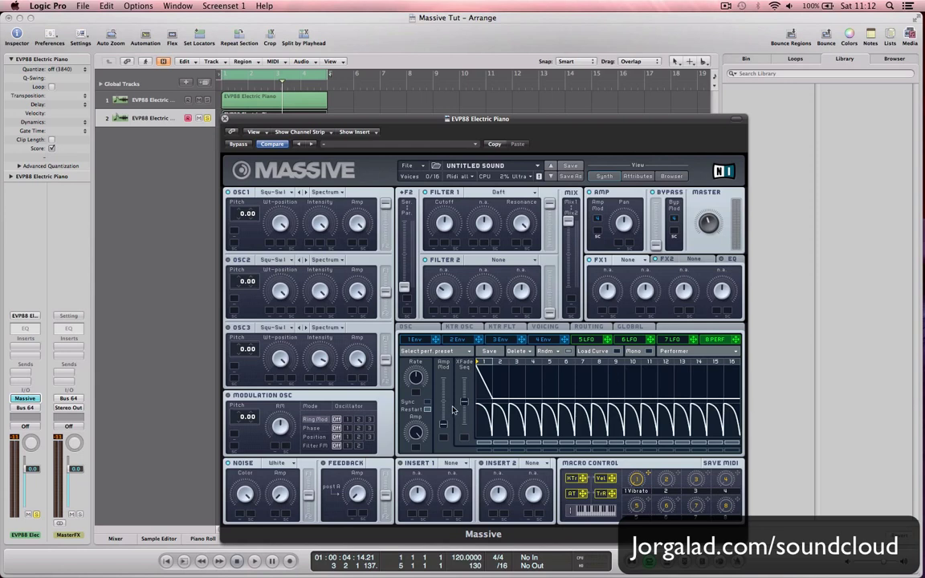
left_click(428, 402)
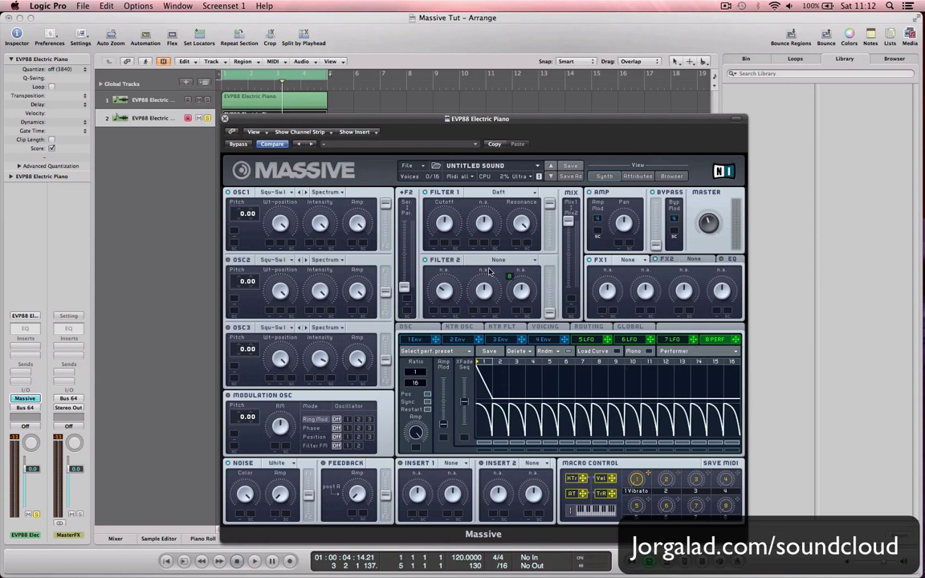
mouse_move(352, 244)
left_mouse_down()
mouse_move(320, 223)
mouse_move(352, 244)
left_mouse_up()
key("space")
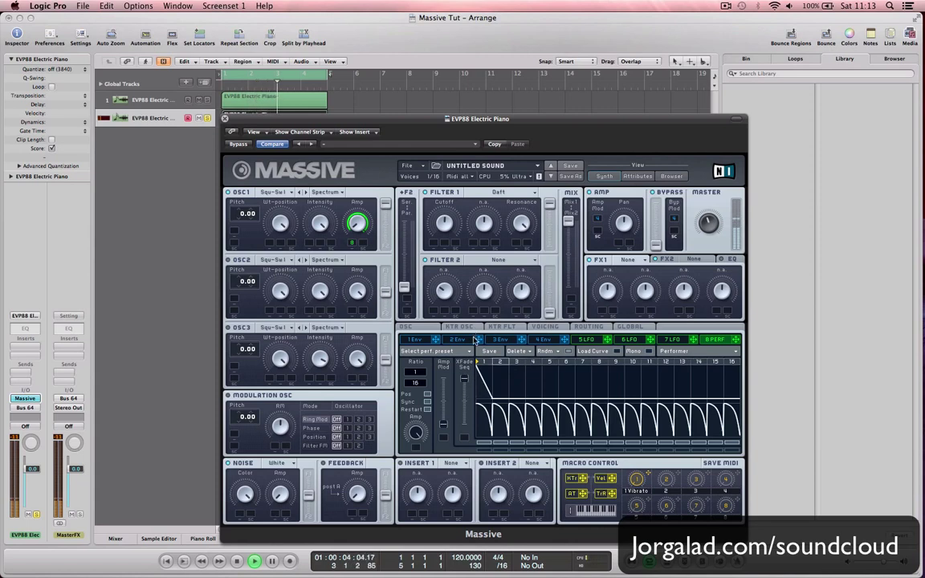
key("space")
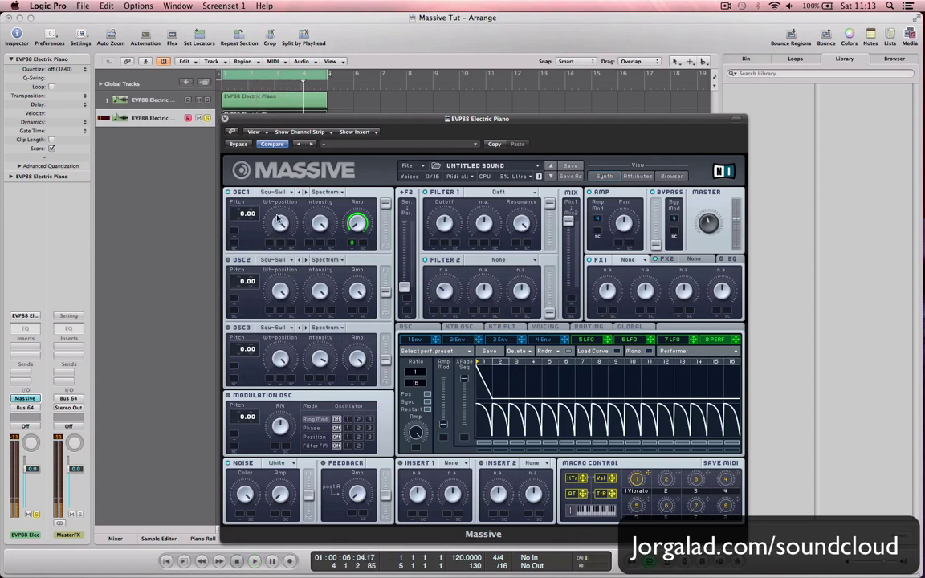
- Assign LFO 7 to Filter 1 Cutoff and play back to hear the sweep
left_click(673, 341)
left_click_drag(692, 341, 435, 242)
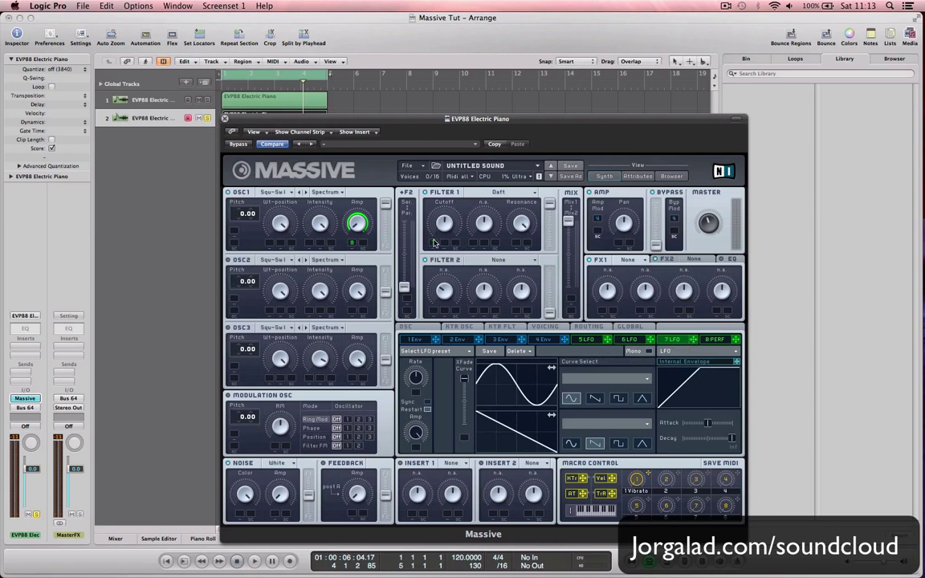
key("space")
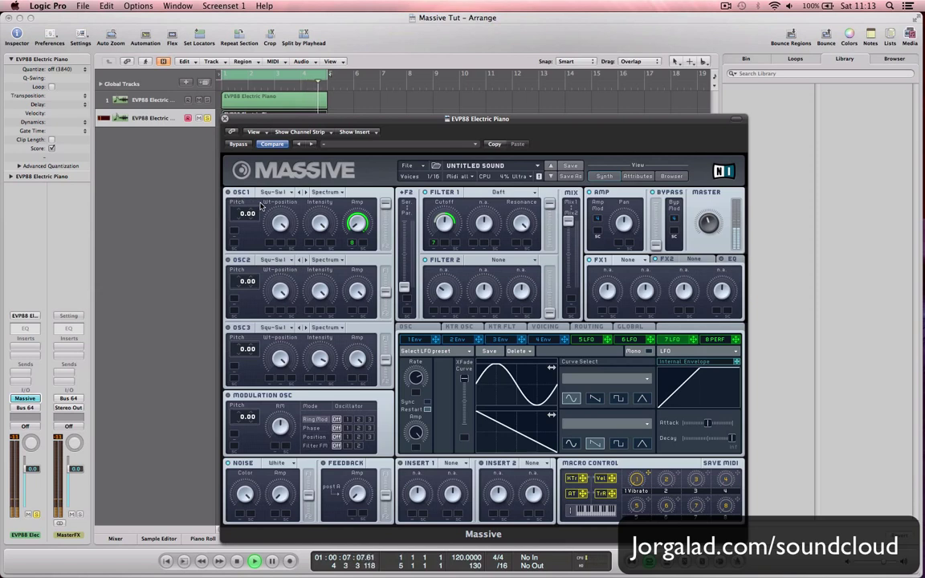
- Stop playback, close the plugin, and unsolo and mute the second track
key("space")
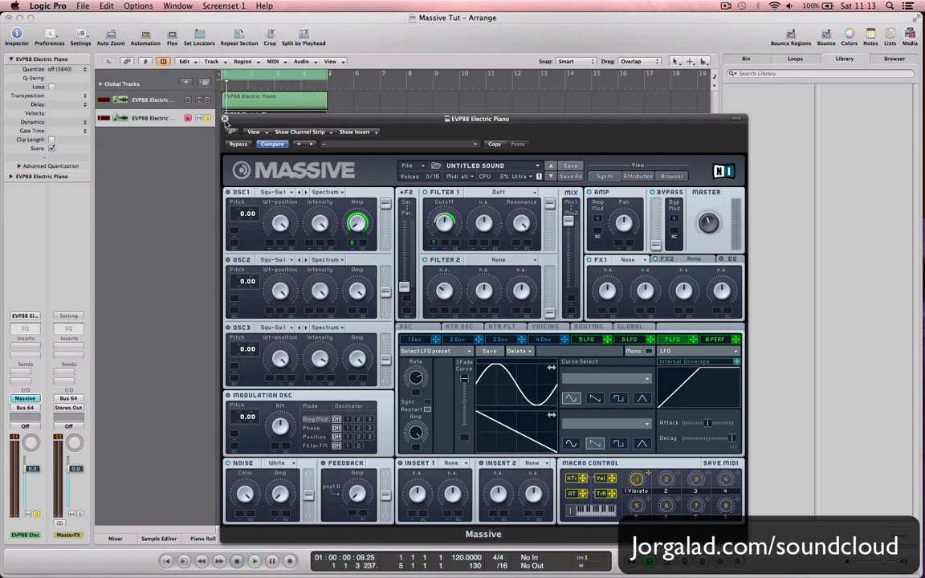
key("super+w")
left_click(207, 119)
left_click(198, 118)
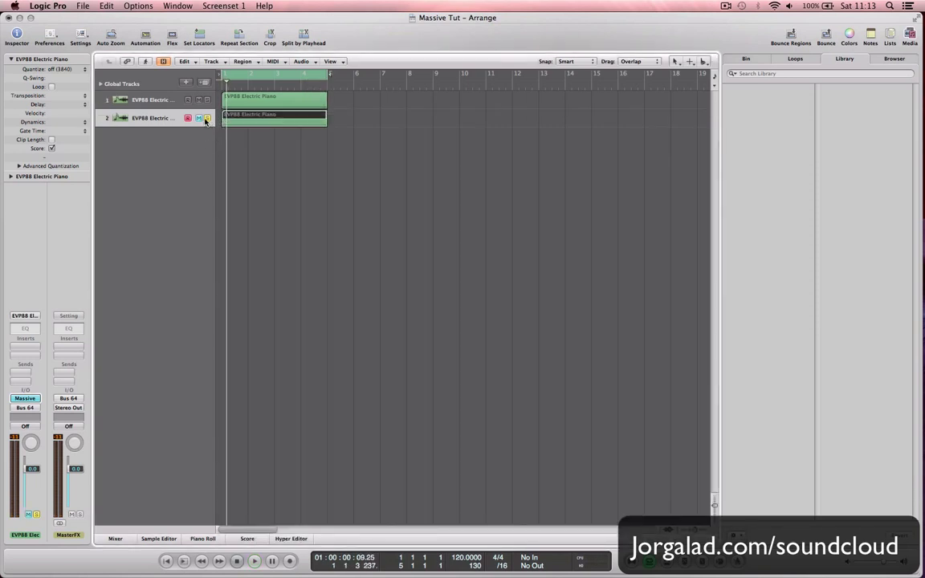
- Reopen track 1's JUST FILTERS Massive, set the Modulation OSC to Filter FM, and show the envelopes
left_click(149, 99)
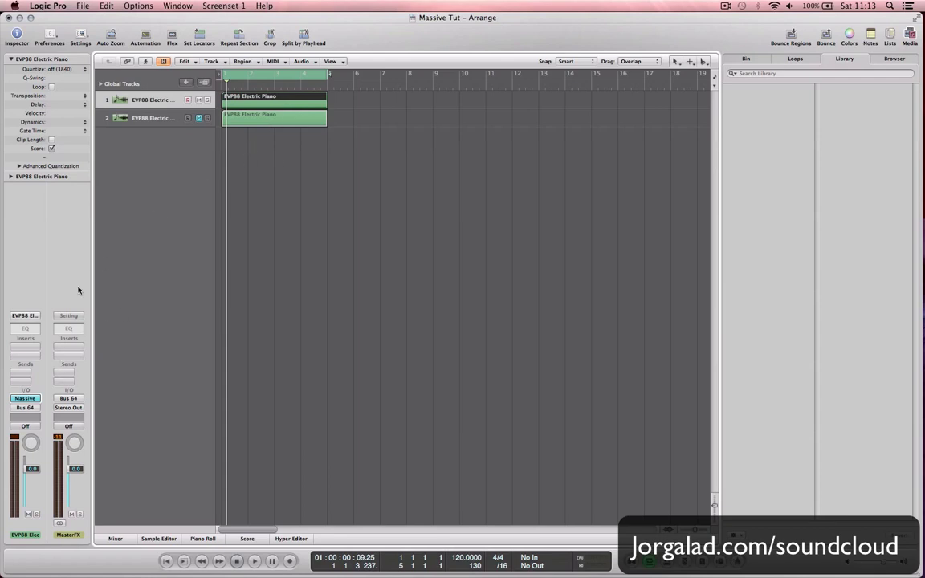
left_click(26, 399)
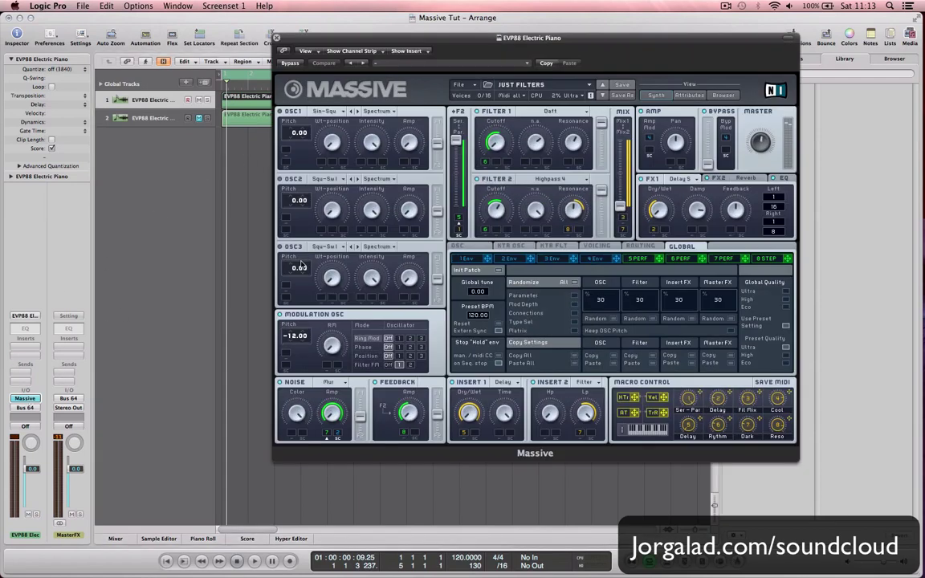
left_click_drag(404, 40, 344, 66)
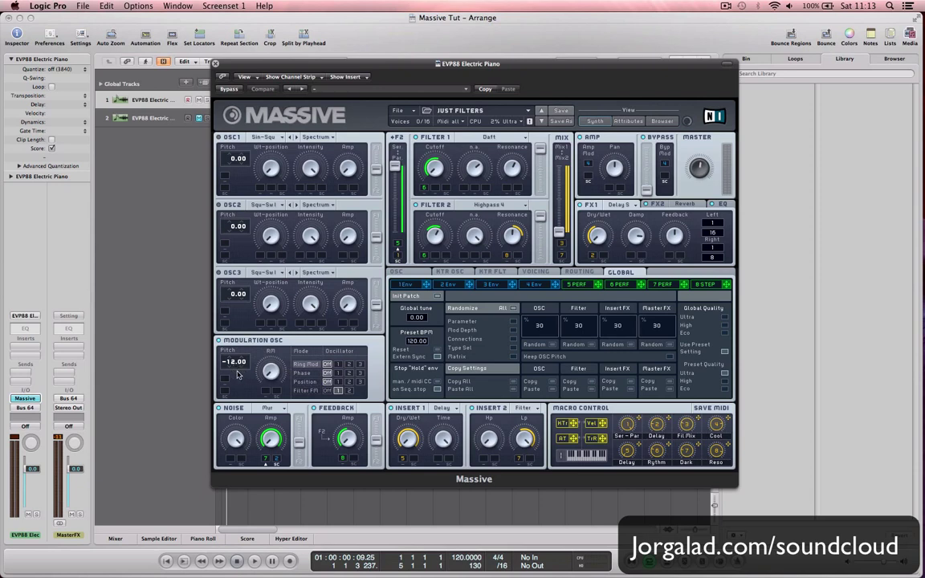
left_click(306, 391)
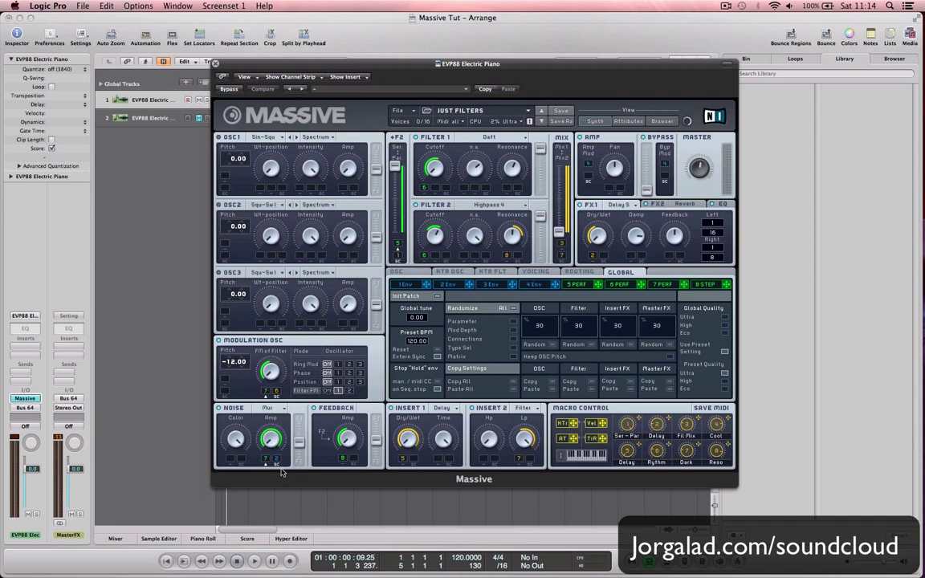
left_click(448, 286)
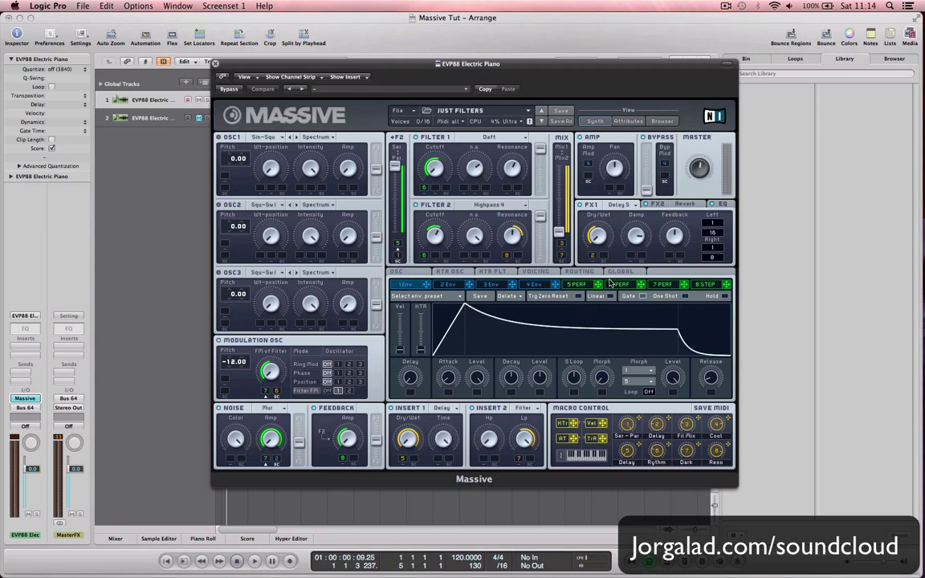
- Review the 2, 3 and 4 Env envelope shapes and the 5 PERF pattern
left_click(400, 257)
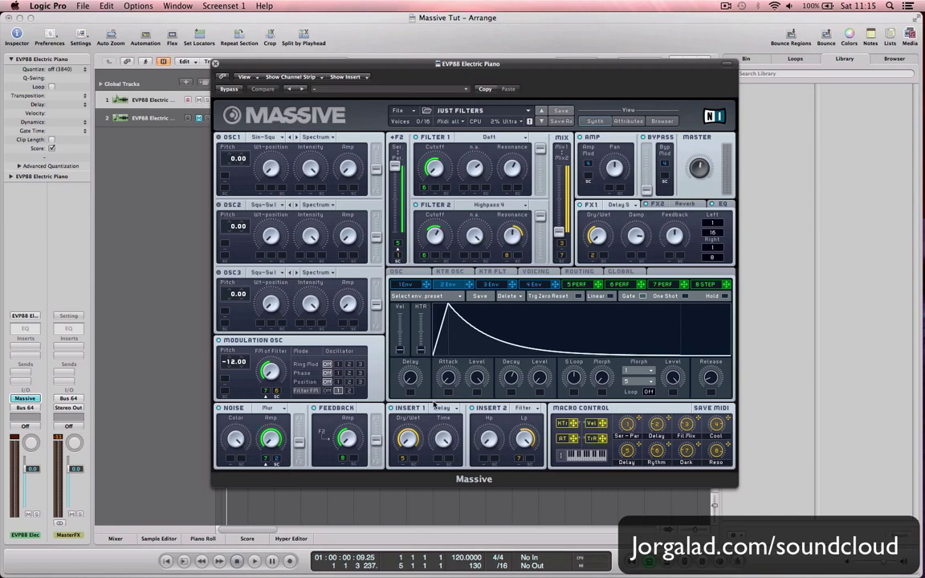
left_click(499, 287)
left_click(534, 286)
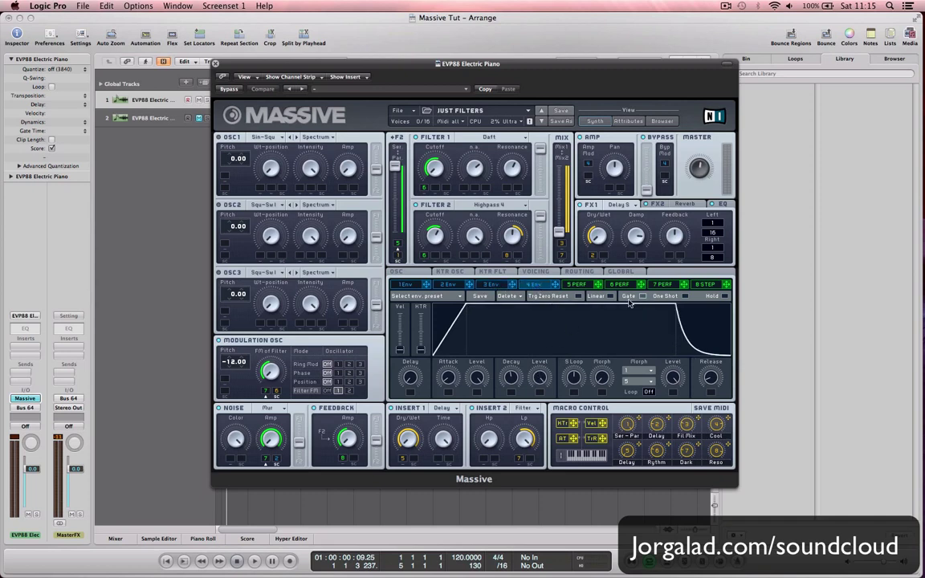
left_click(578, 286)
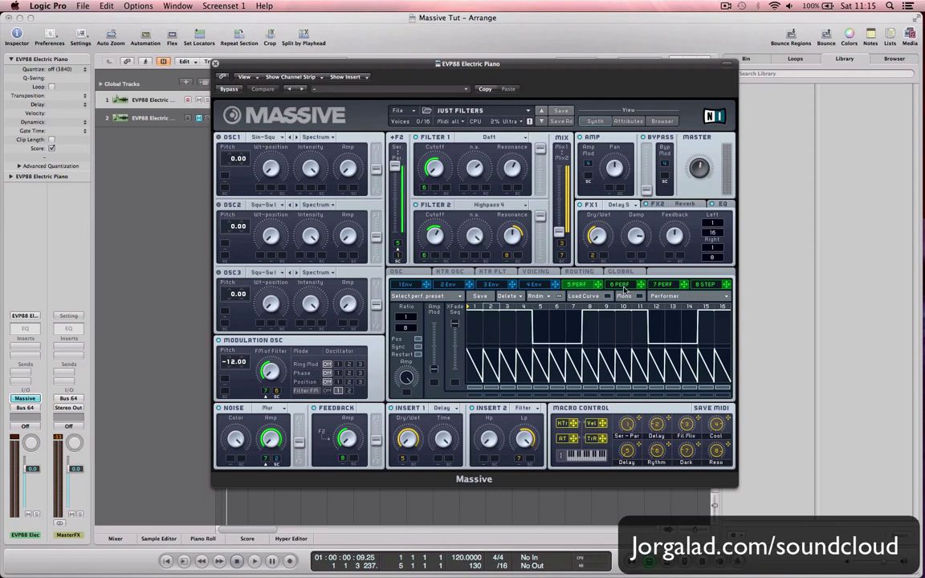
- Raise step 13 of the performer pattern to step 12's level, then view 7 PERF and 8 STEP
left_click(580, 286)
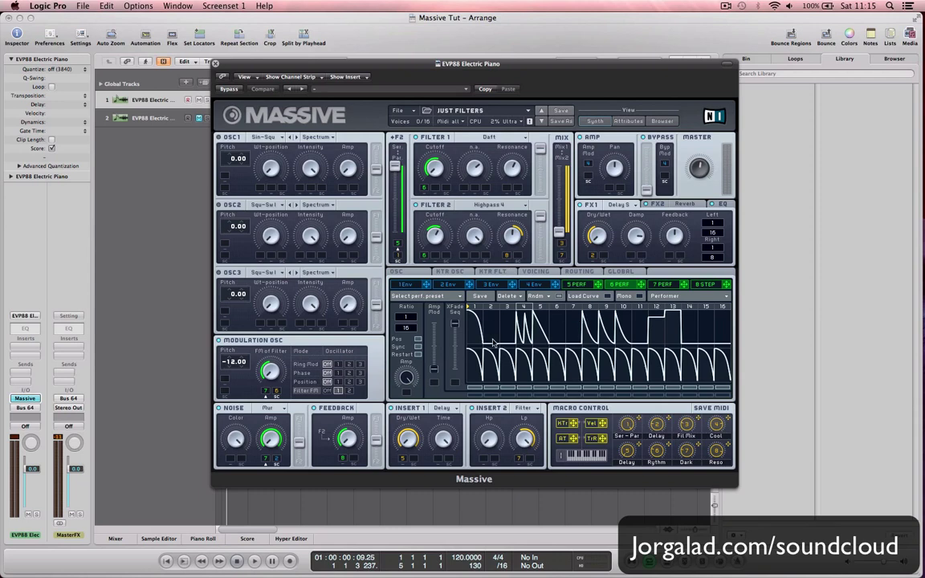
left_click_drag(667, 327, 668, 310)
left_click(666, 286)
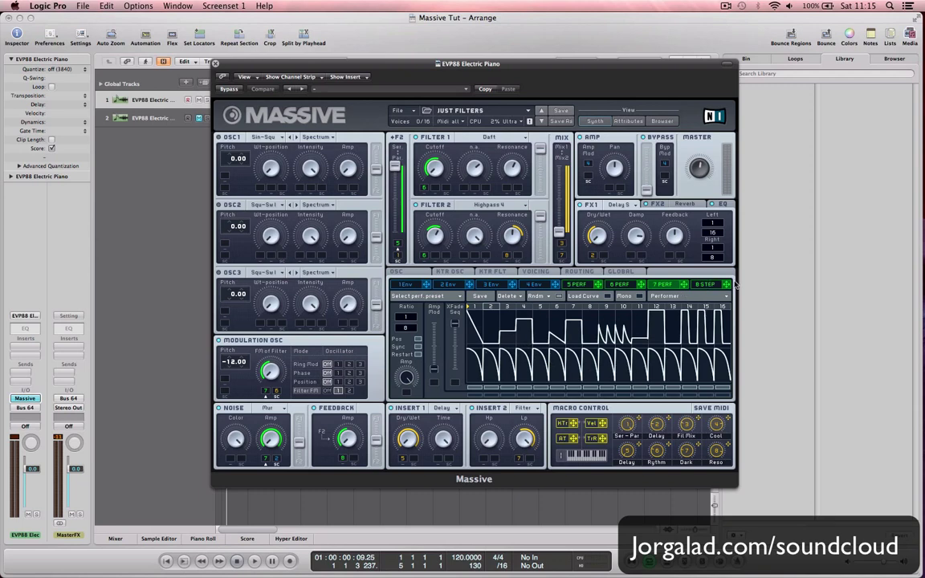
left_click(707, 286)
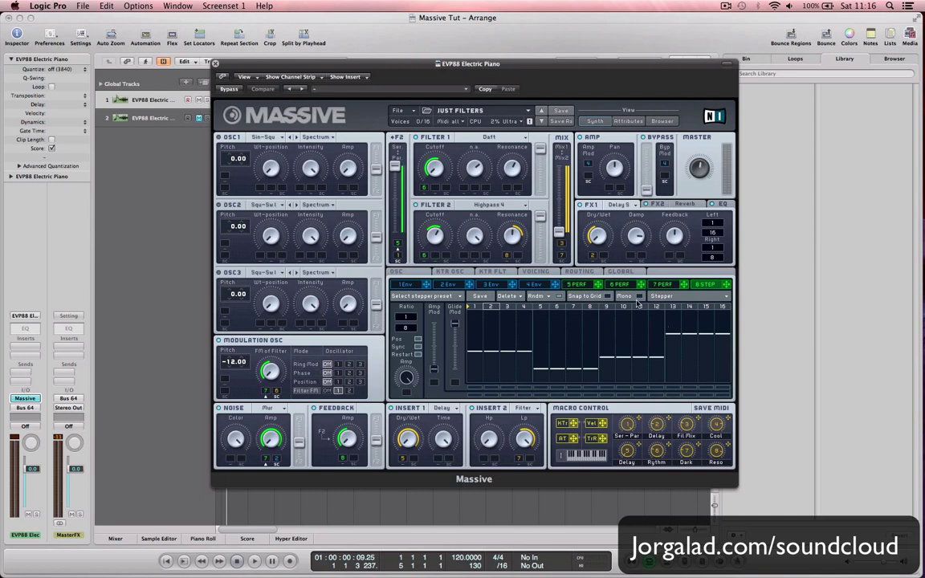
- Look over the Routing page and FX2 Reverb settings, then return to the 7 PERF pattern
left_click(576, 272)
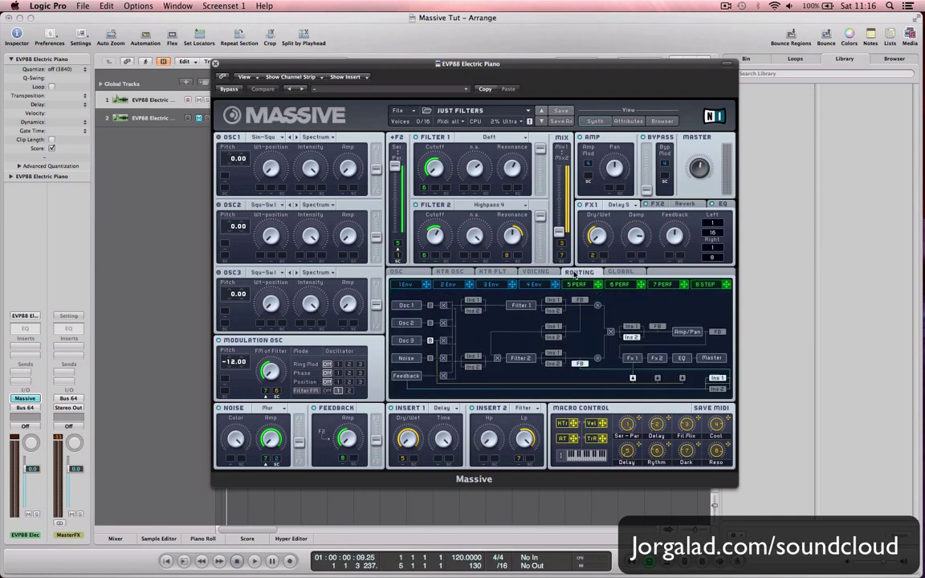
left_click(685, 205)
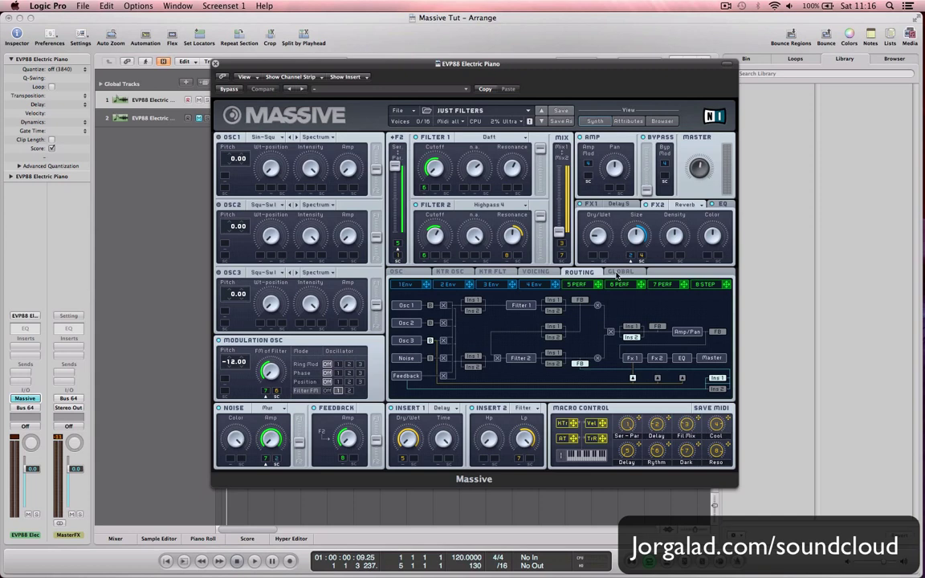
left_click(671, 286)
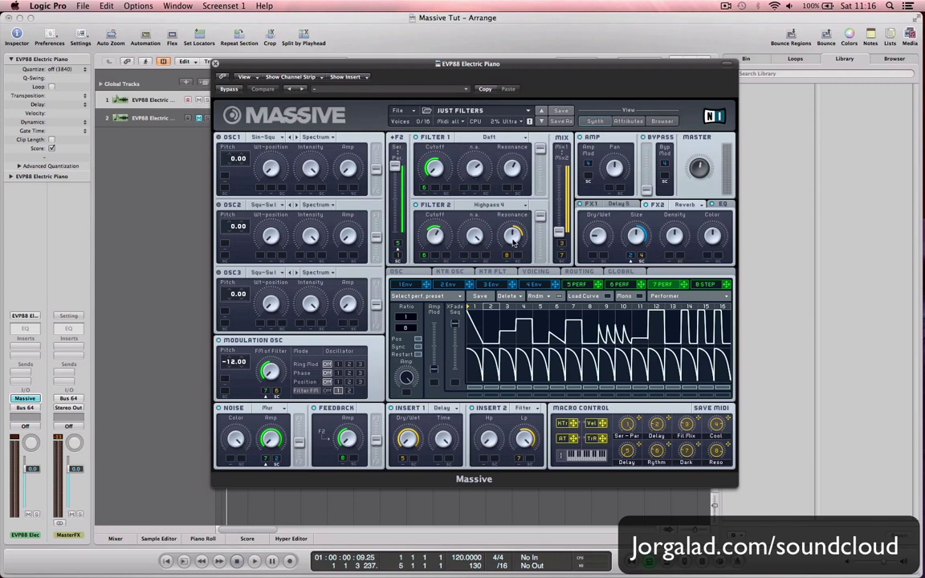
- Play the patch while viewing the 6 PERF performer pattern, then stop
key("space")
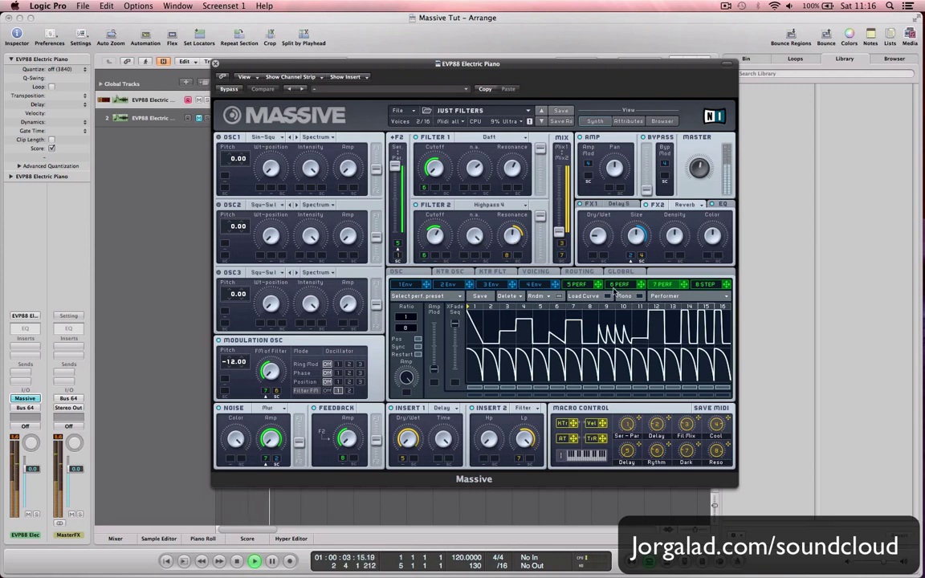
left_click(623, 286)
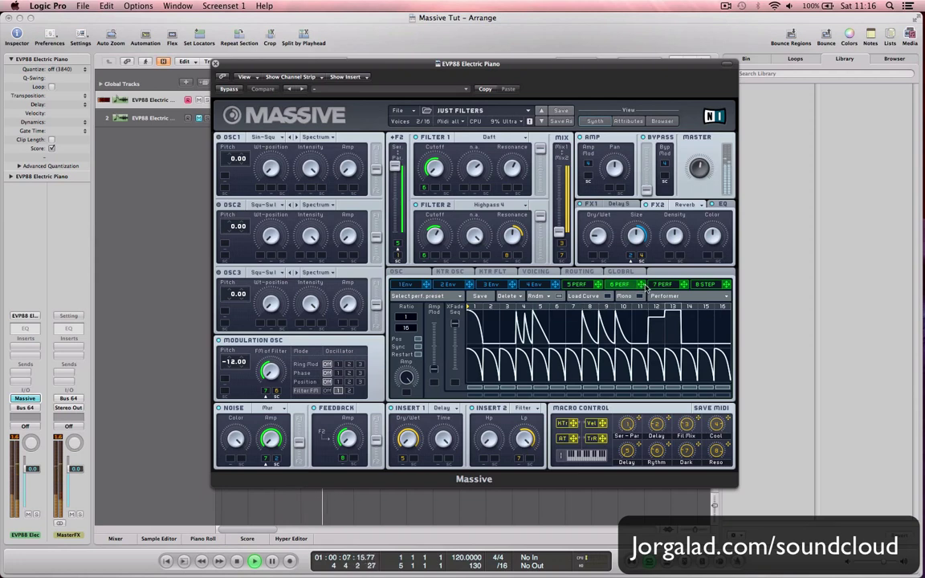
key("space")
key("space")
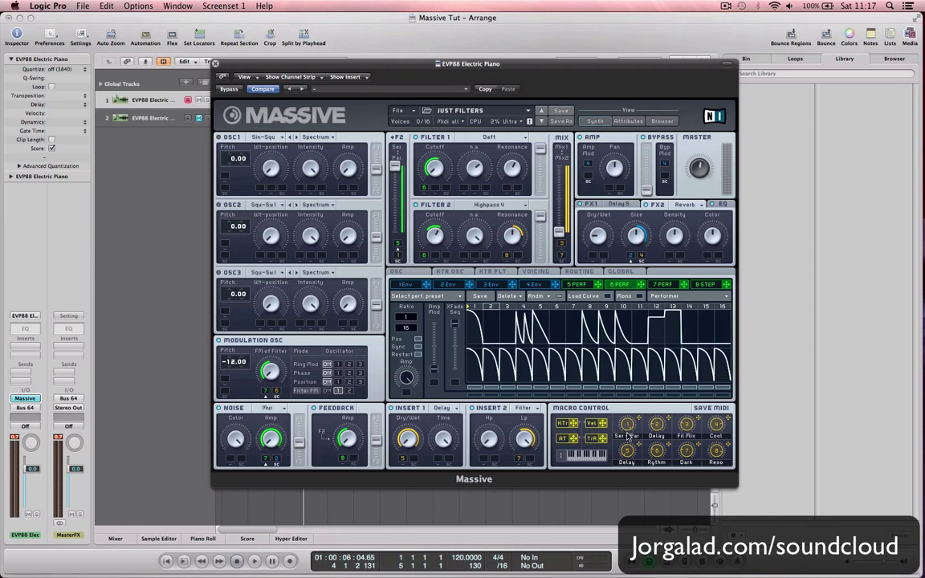
key("space")
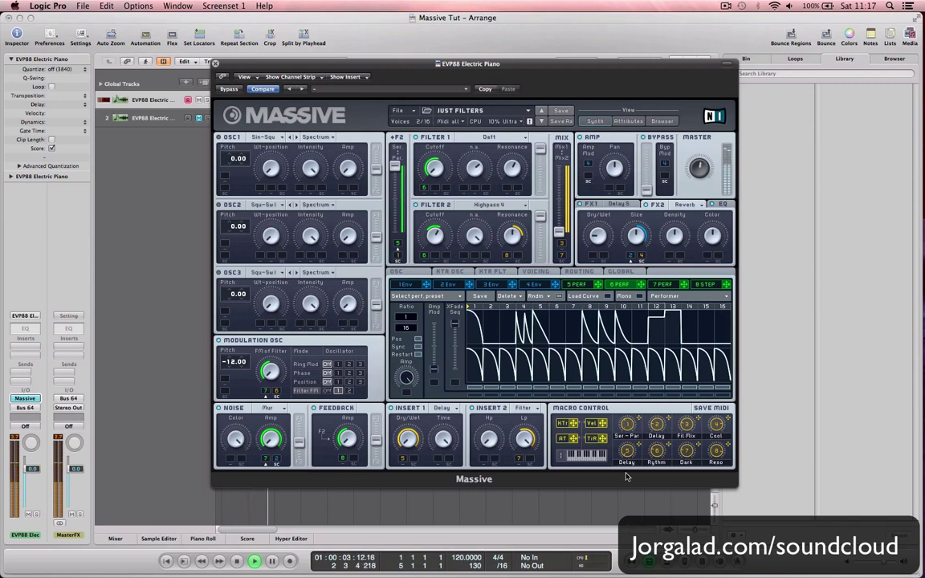
key("space")
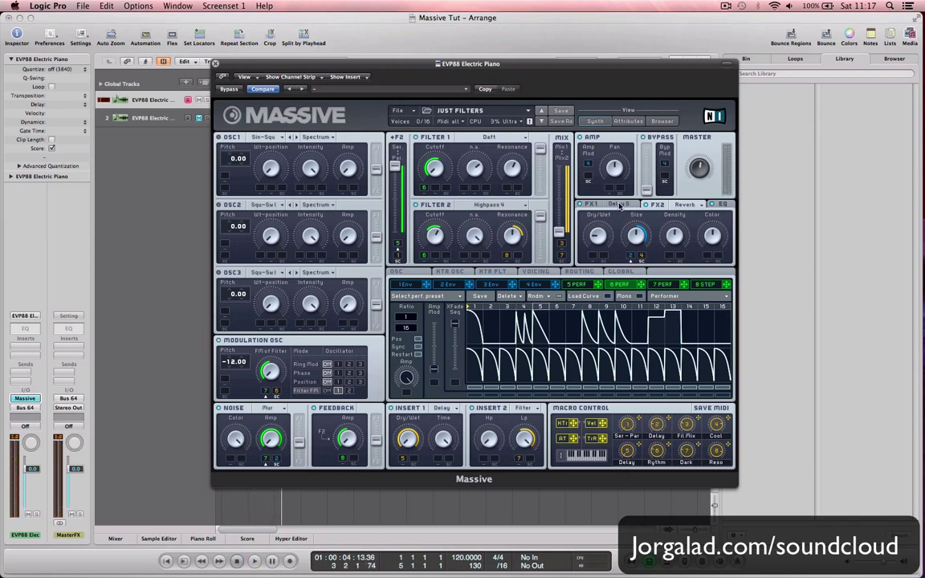
left_click(620, 205)
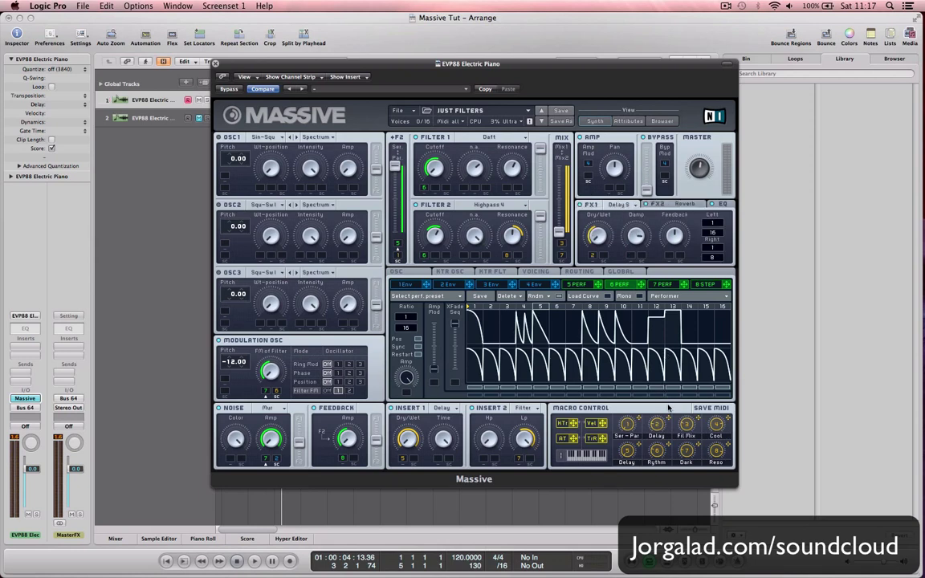
key("space")
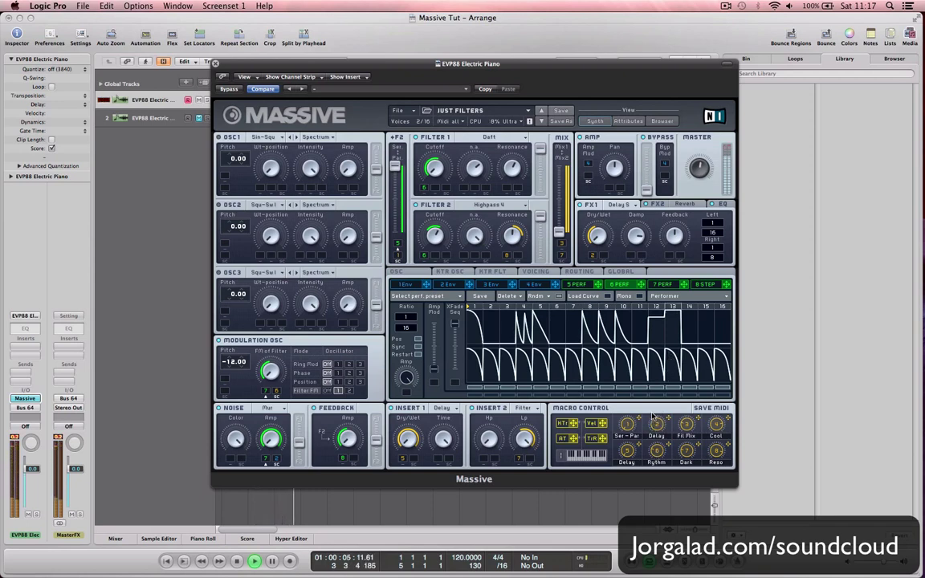
key("space")
key("space")
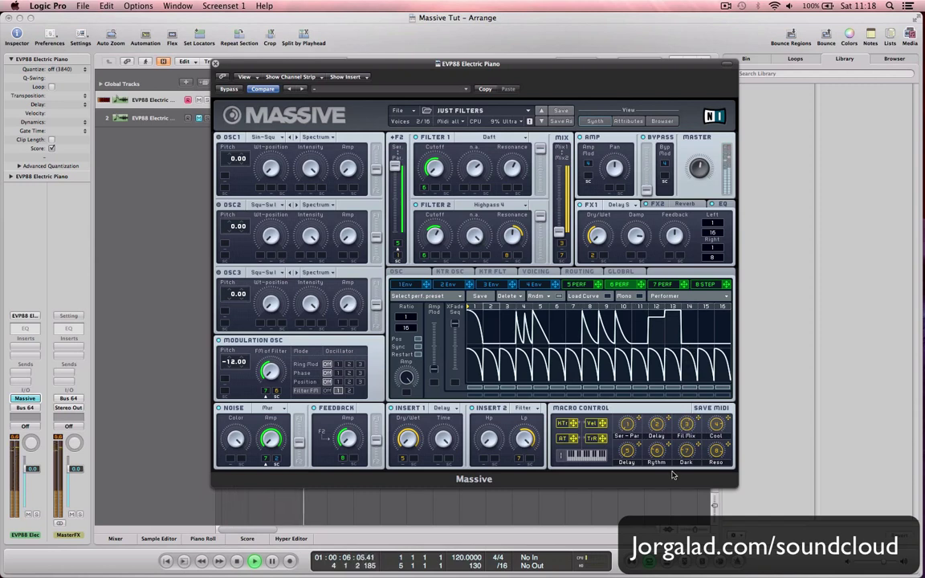
key("space")
key("space")
key("space")
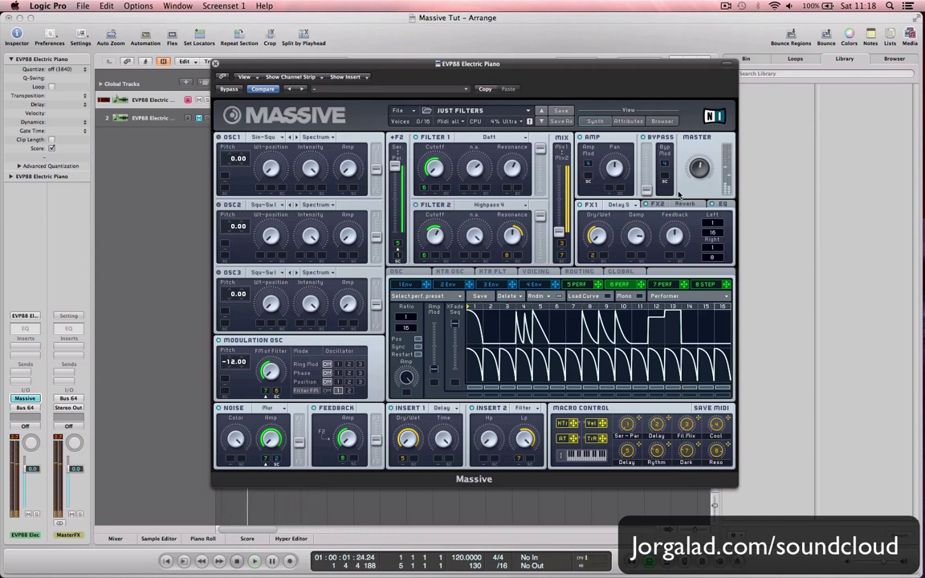
left_click(685, 206)
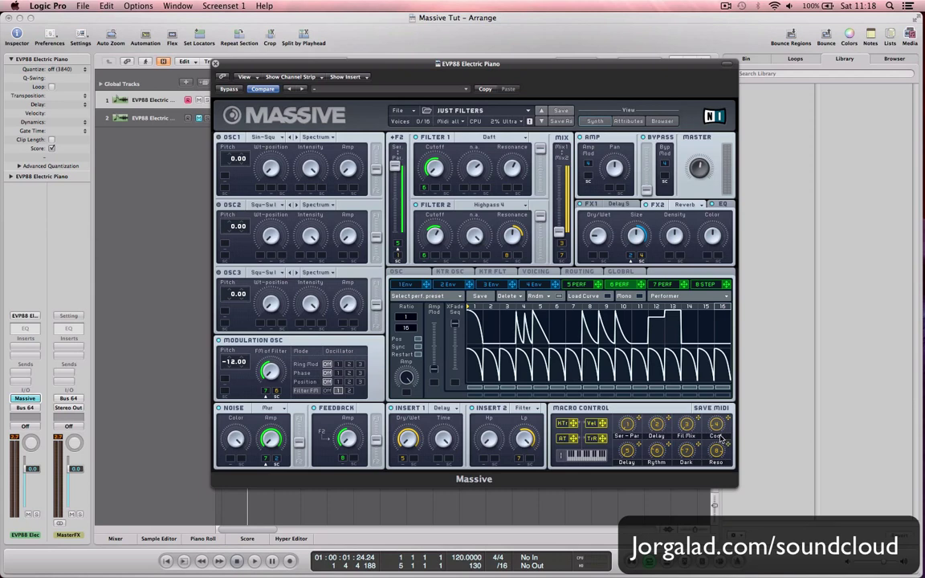
key("space")
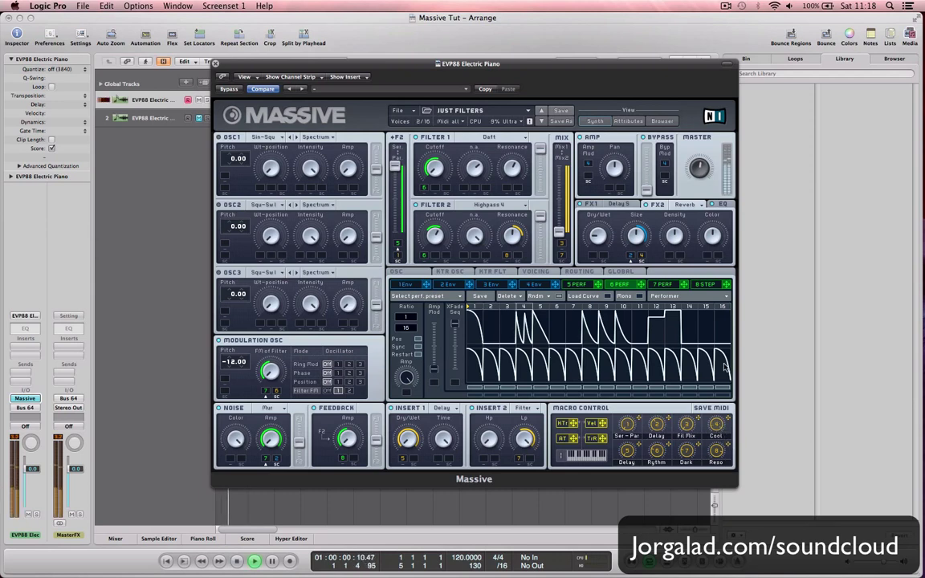
key("space")
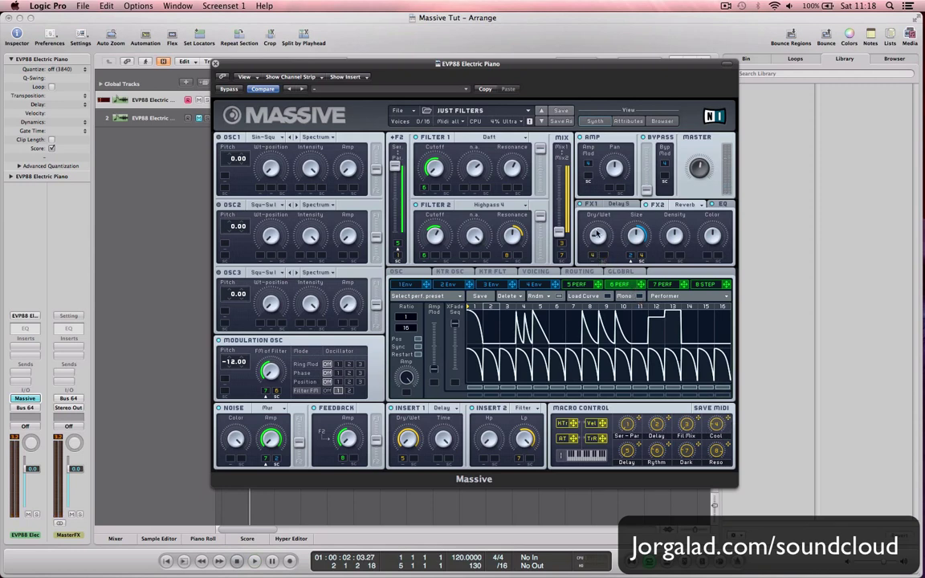
- Raise the FX2 Reverb Dry/Wet knob and play briefly to hear the wetter sound
left_click_drag(596, 234, 544, 198)
key("space")
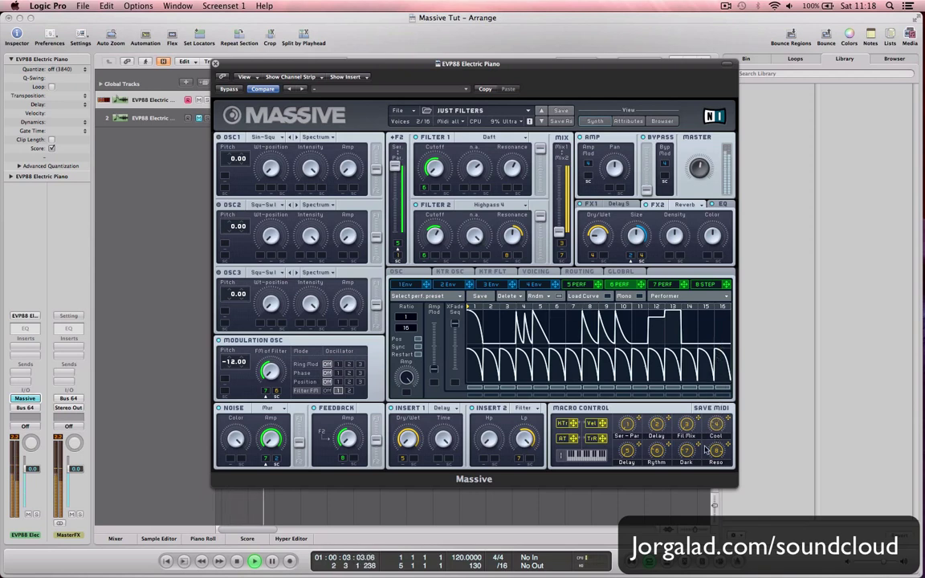
key("space")
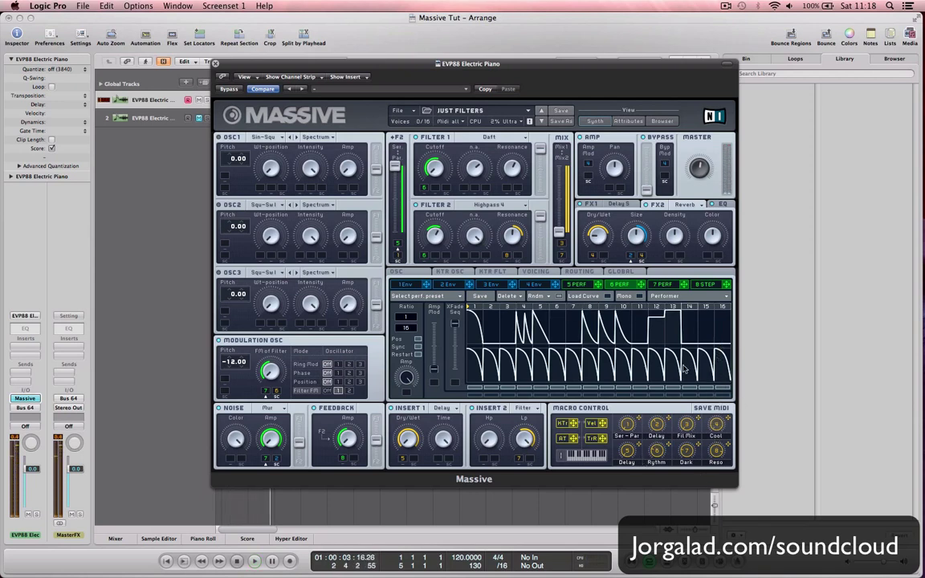
- Show the FX1 Delay settings and audition the JUST FILTERS patch with repeated playback
left_click(619, 204)
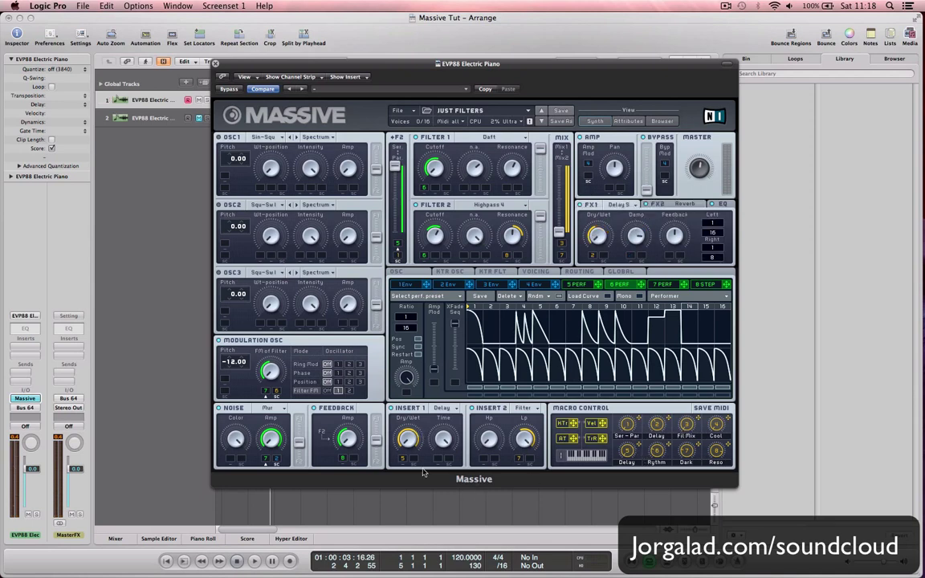
key("space")
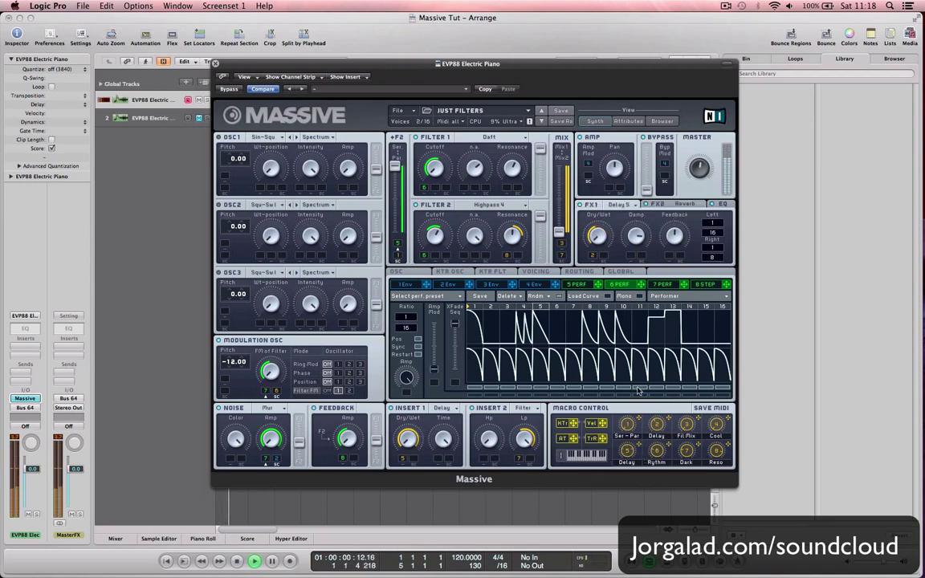
key("space")
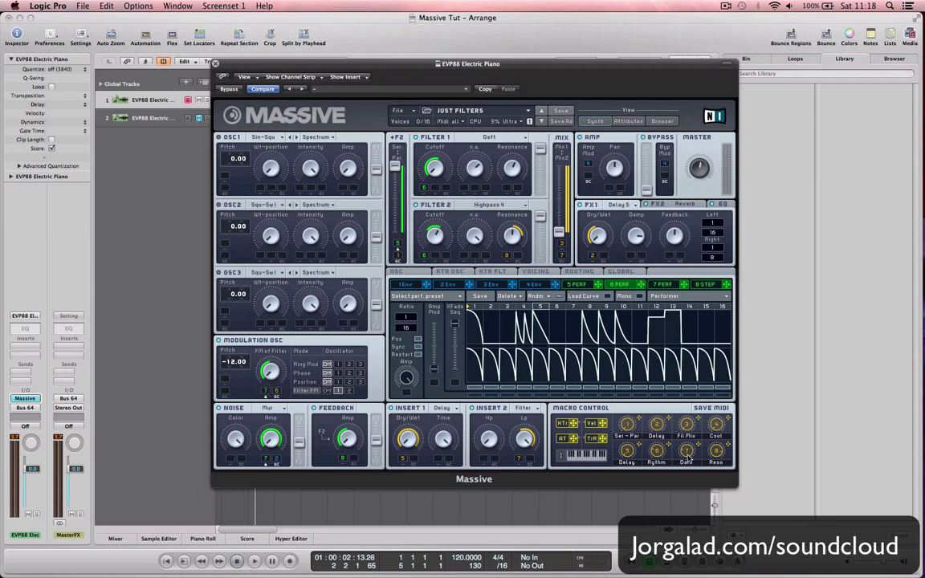
key("space")
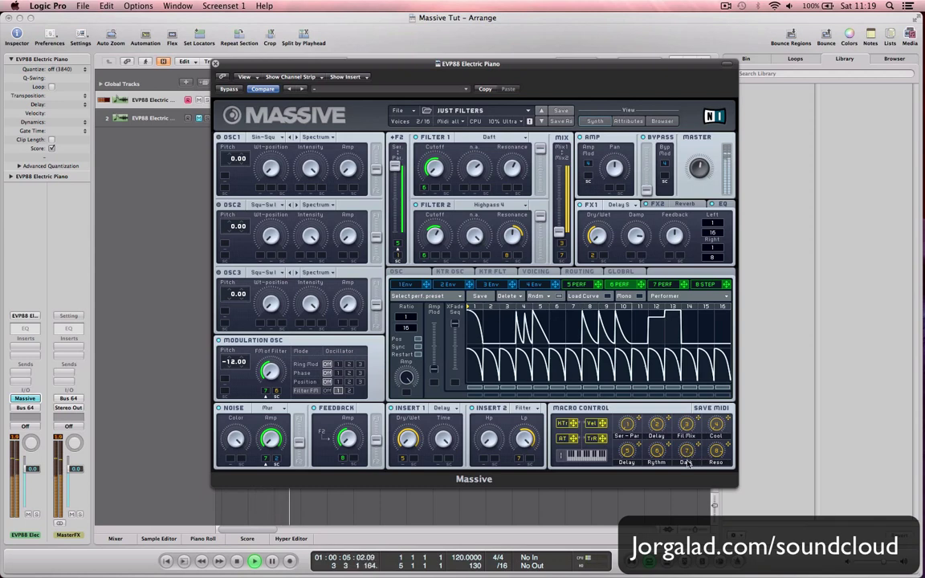
key("space")
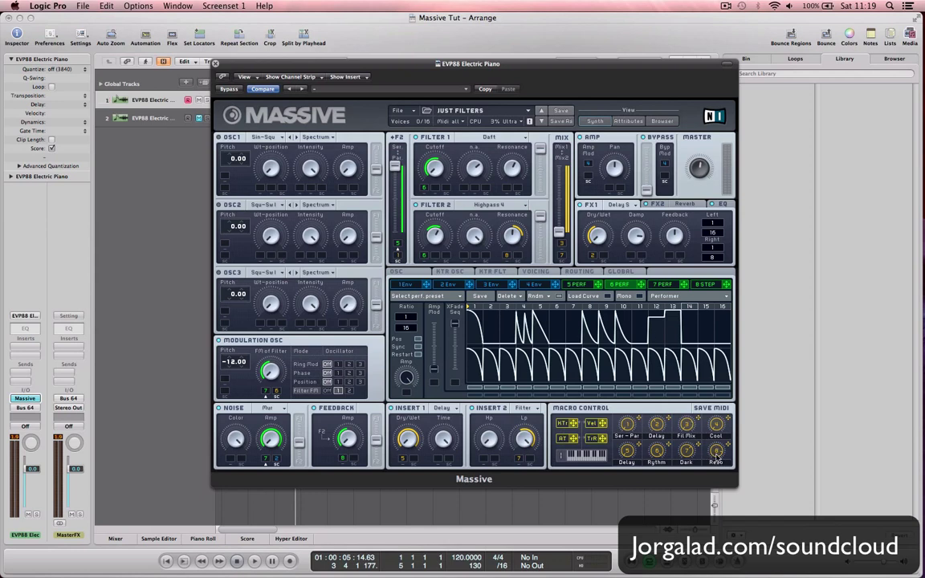
key("space")
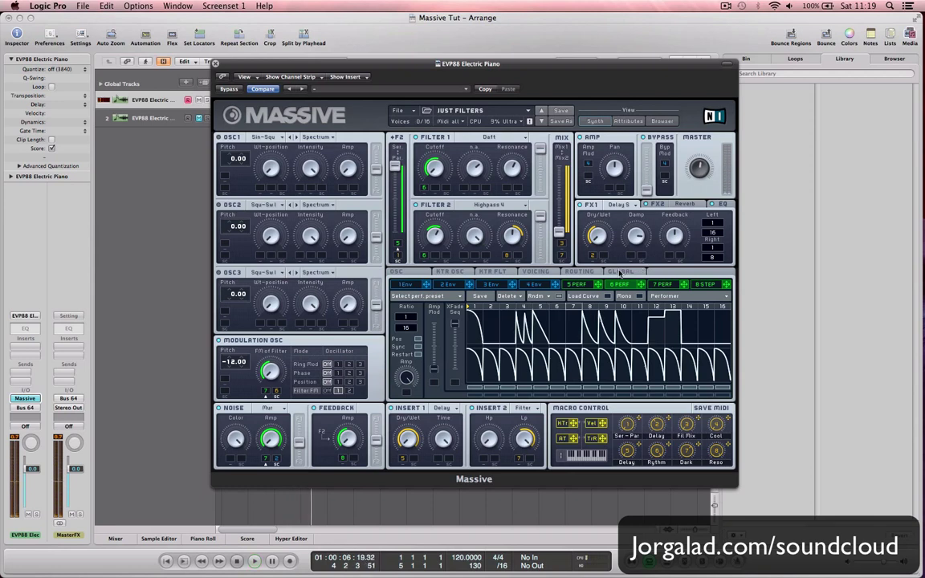
- Set Pitch/Cutoff unison spread to Off on the Voicing page, then show the OSC glide and vibrato page
left_click(619, 273)
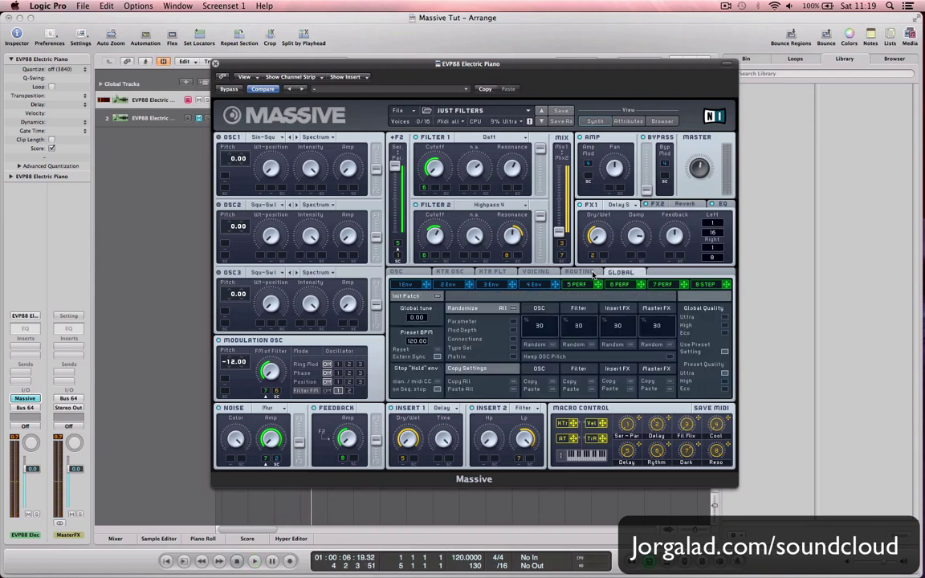
left_click(594, 273)
left_click(538, 274)
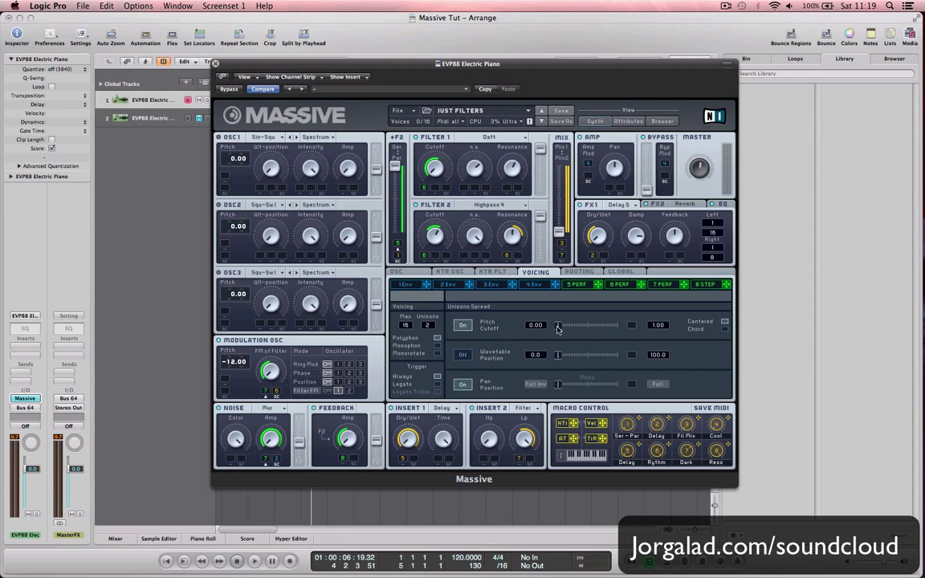
left_click(463, 326)
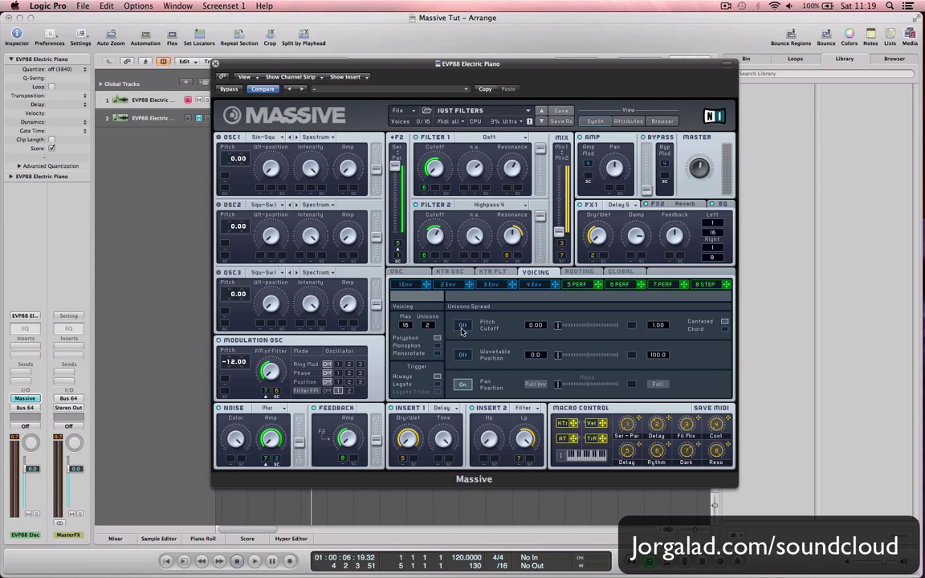
left_click(502, 273)
left_click(450, 273)
left_click(398, 272)
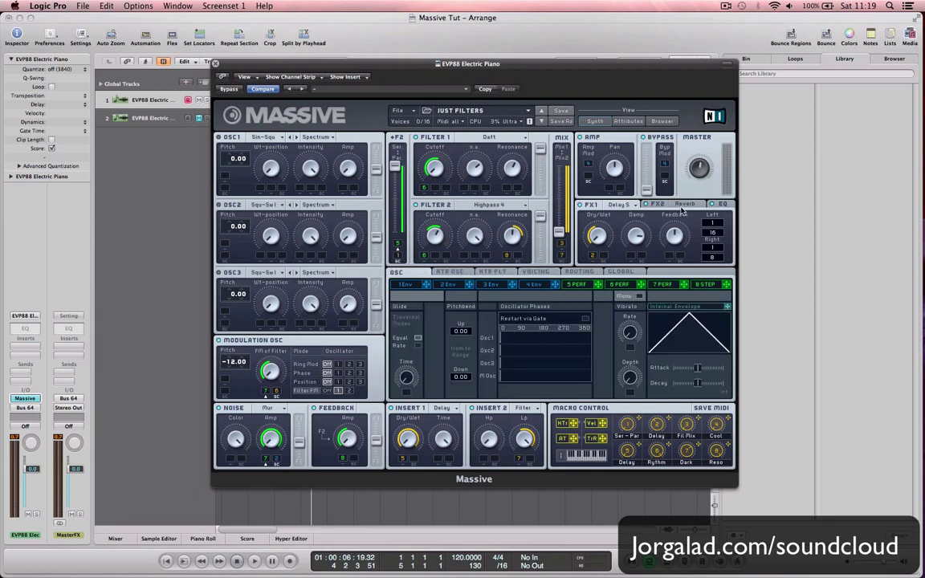
- Check Massive's EQ settings, then return to the 8 Step sequencer's 16-step pattern
left_click(723, 205)
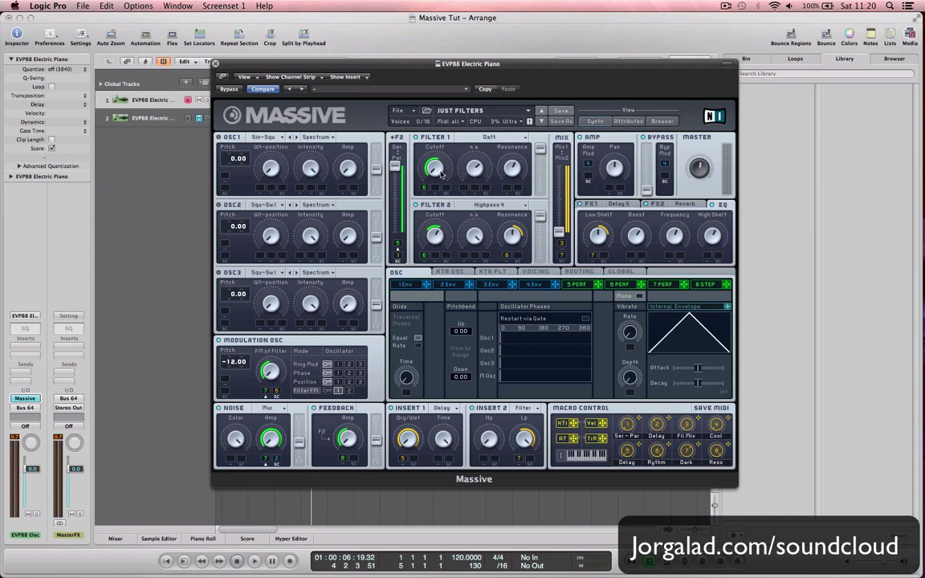
left_click(701, 287)
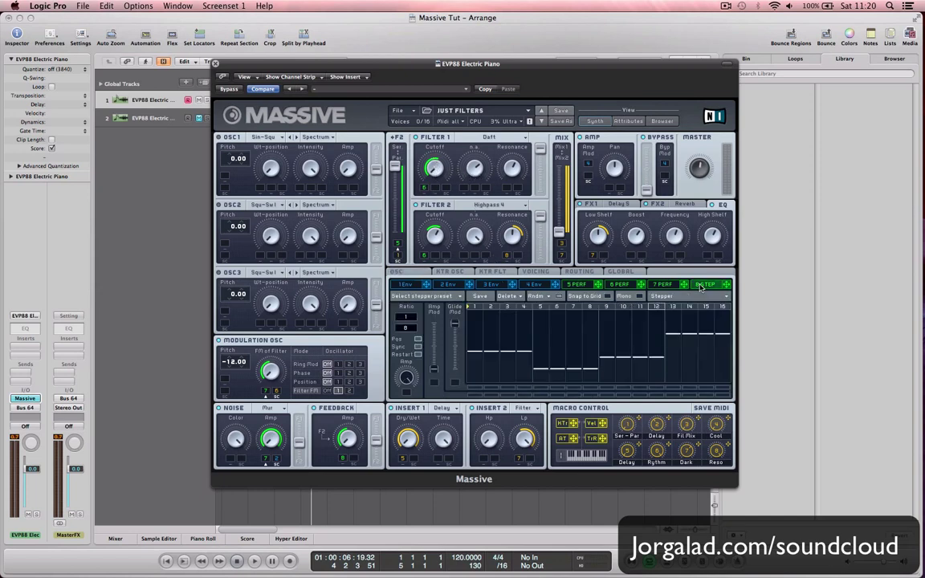